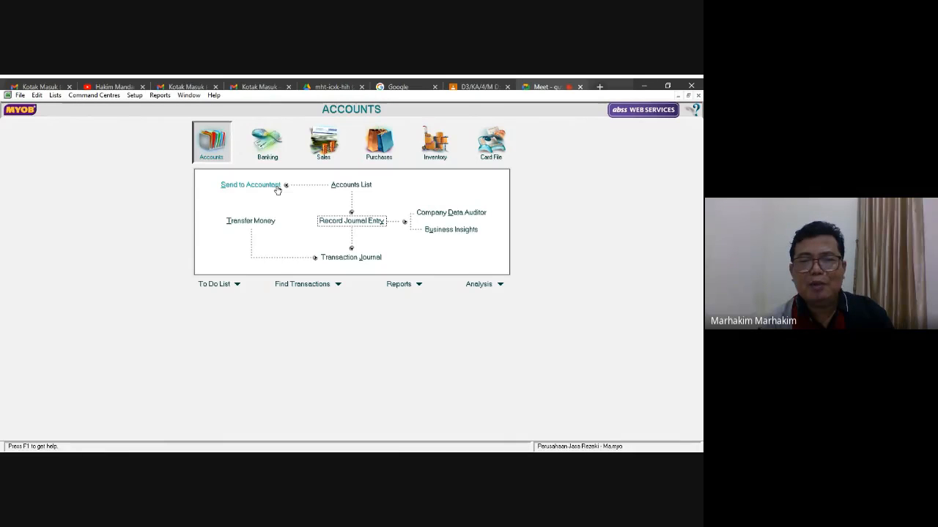
Review the Accounts List category by category, from assets through other expenses, and close it
click(352, 187)
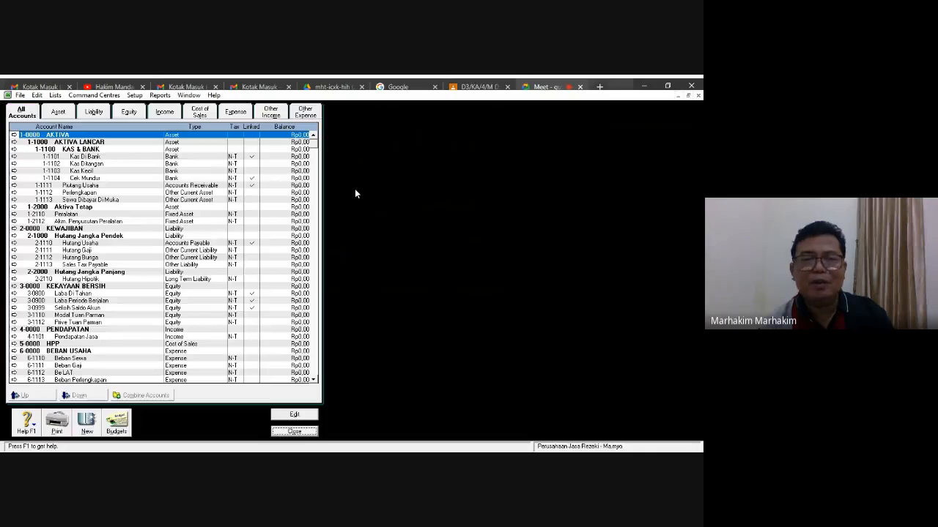
click(58, 111)
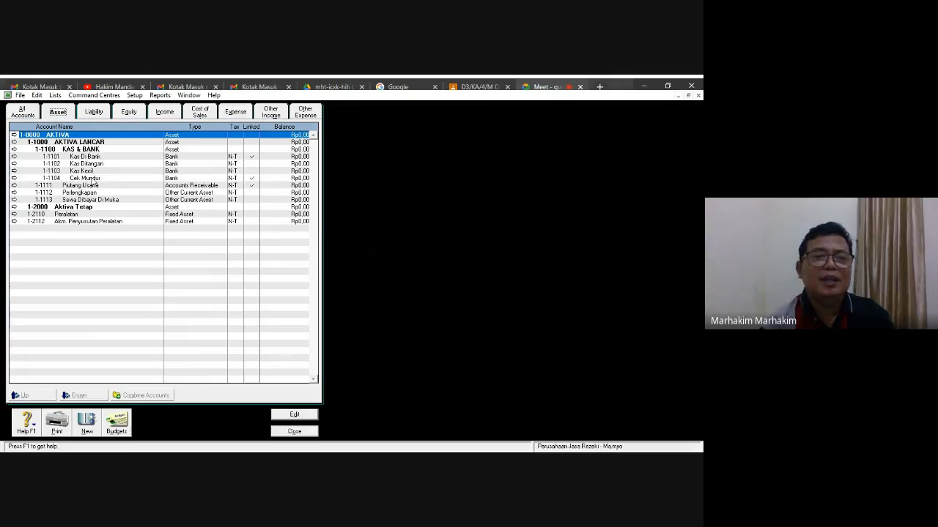
click(86, 115)
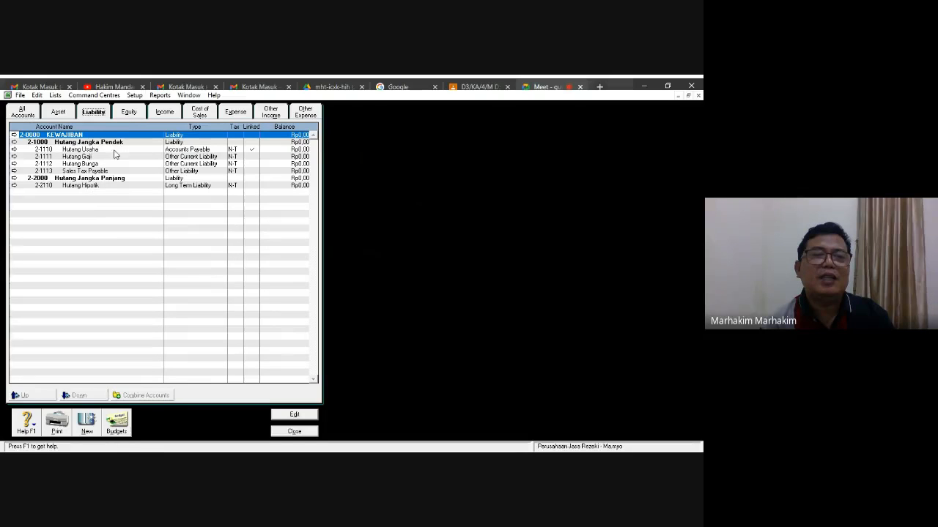
click(126, 113)
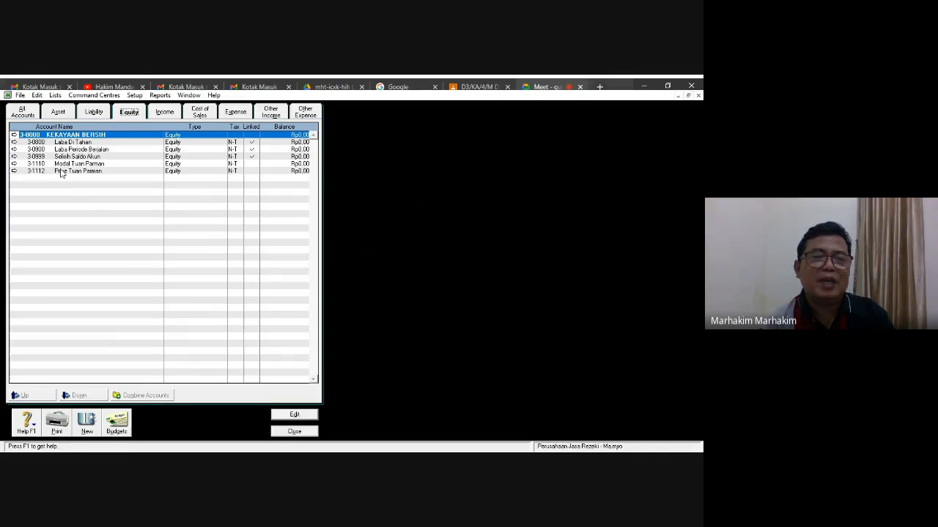
click(169, 114)
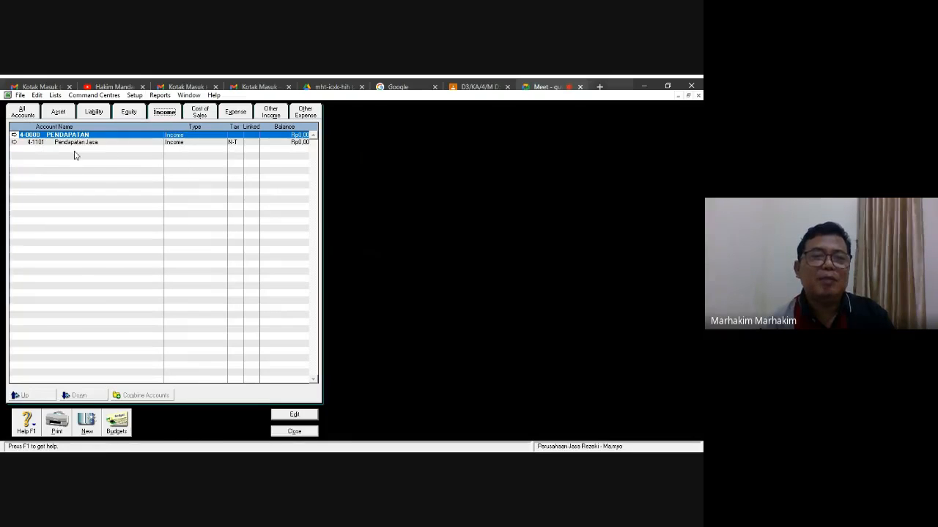
click(212, 114)
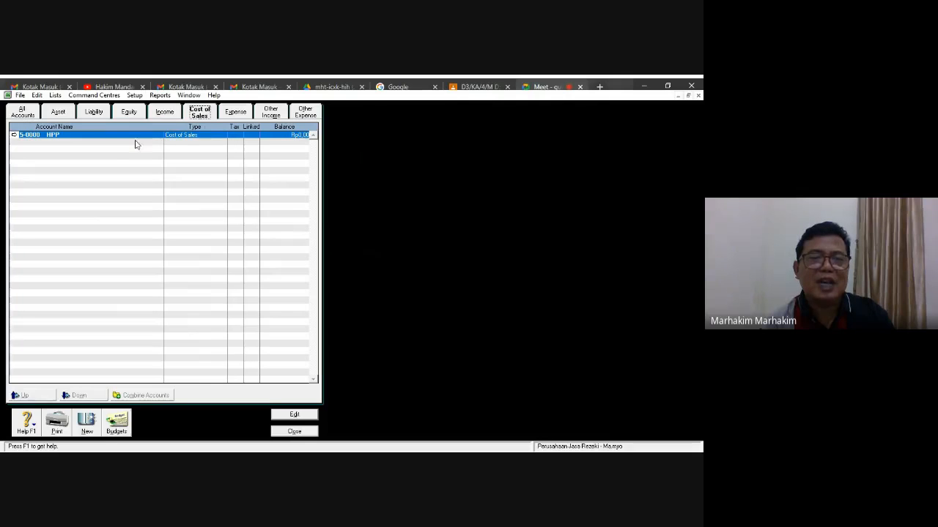
click(232, 113)
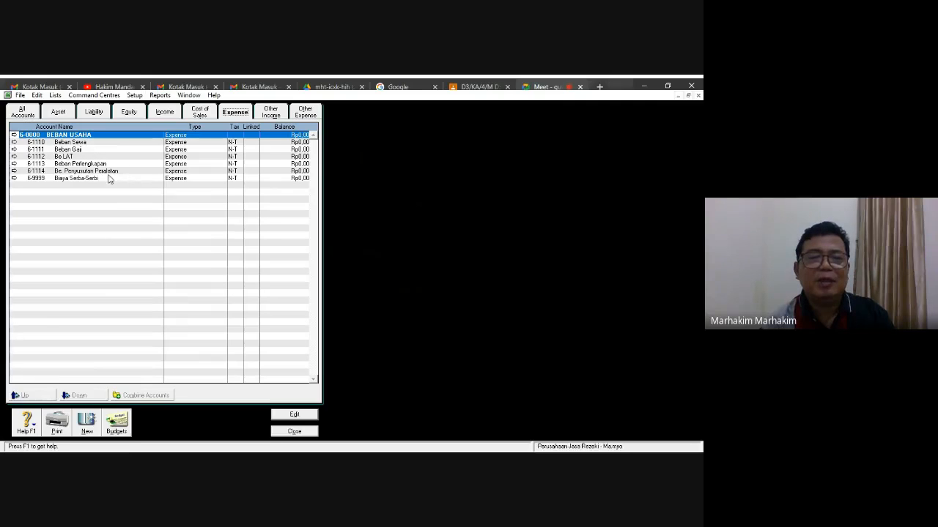
click(271, 113)
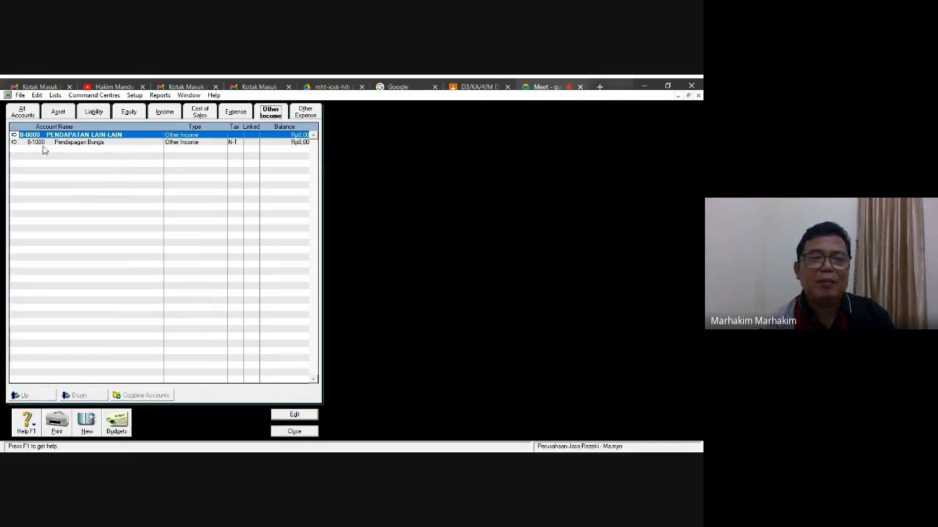
click(305, 112)
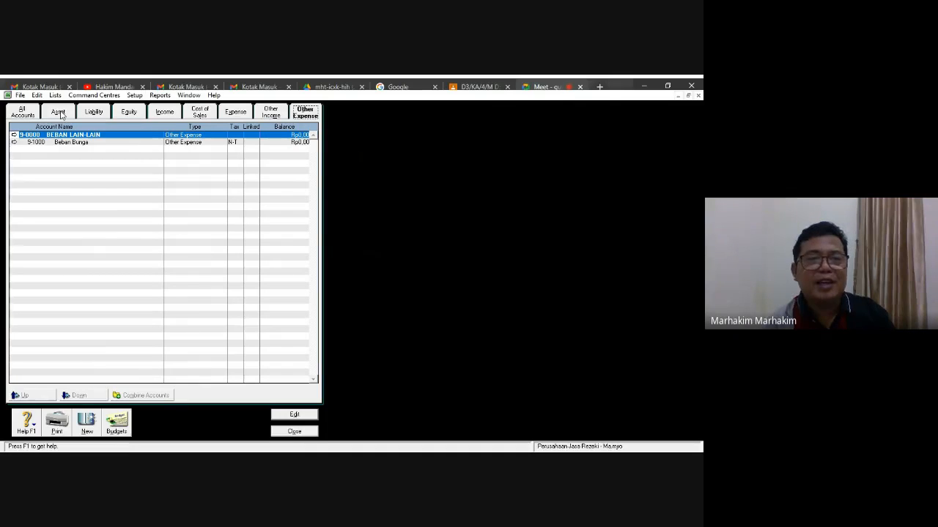
click(34, 114)
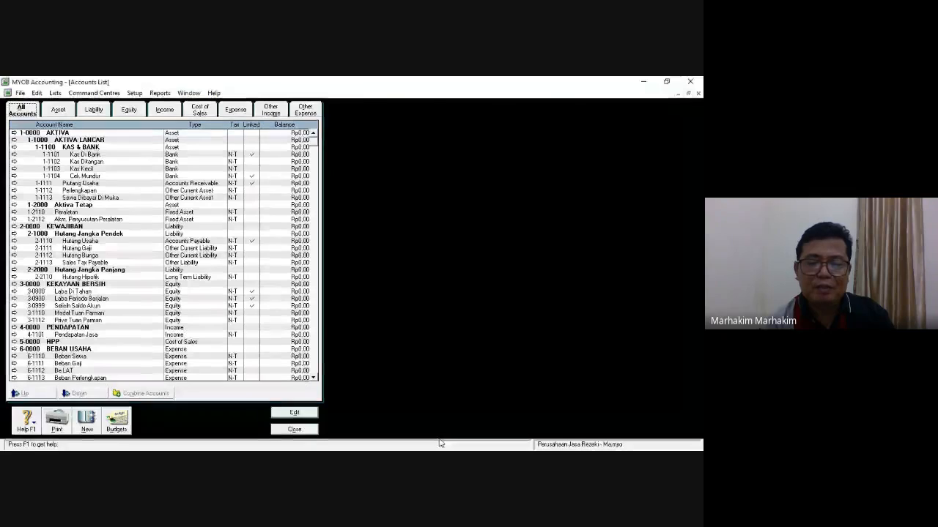
click(306, 432)
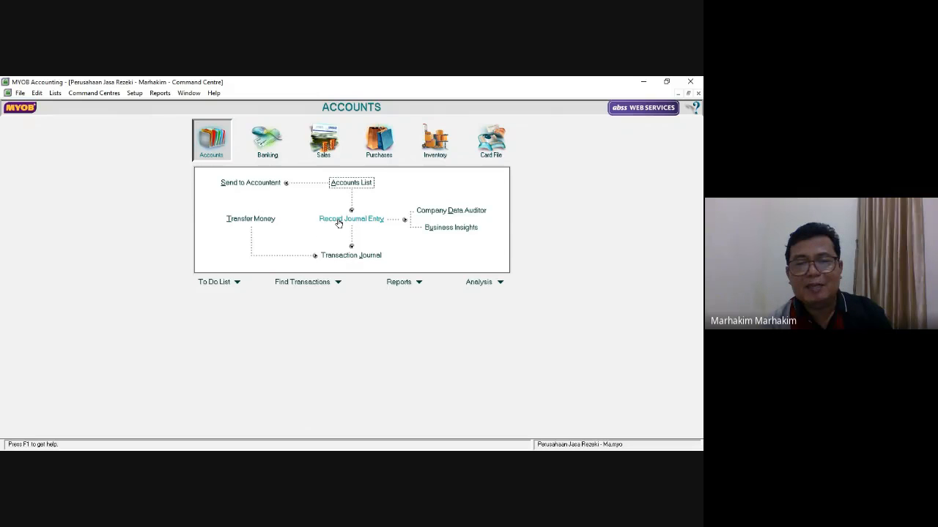
Start a new general journal entry and set its journal number to GJ000001
click(339, 223)
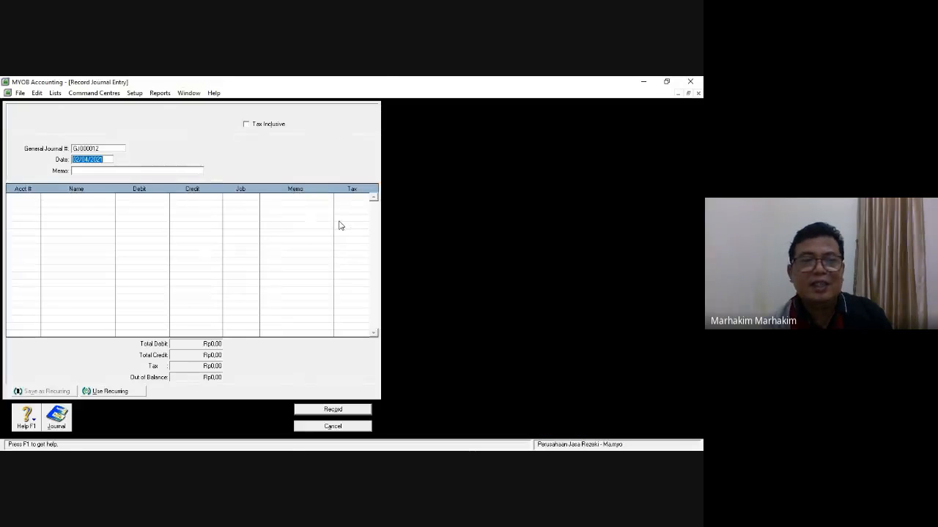
click(101, 148)
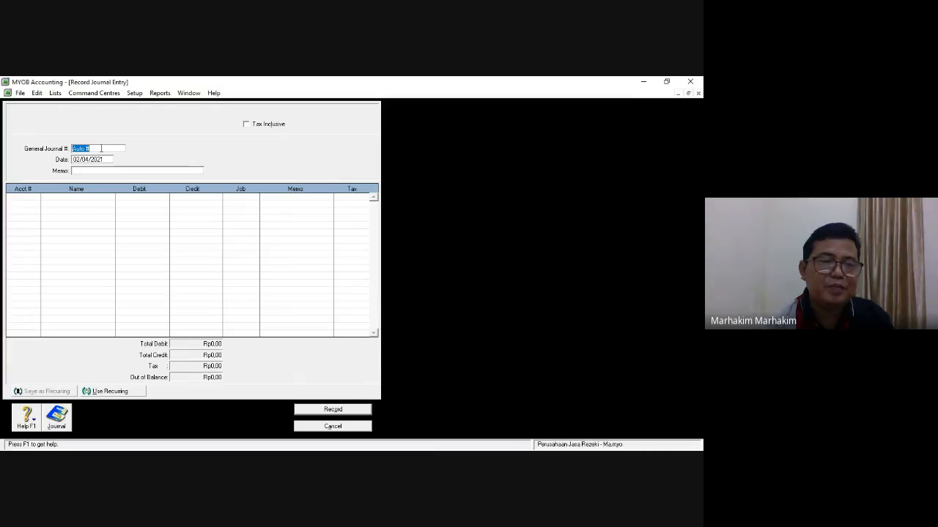
text(GJ)
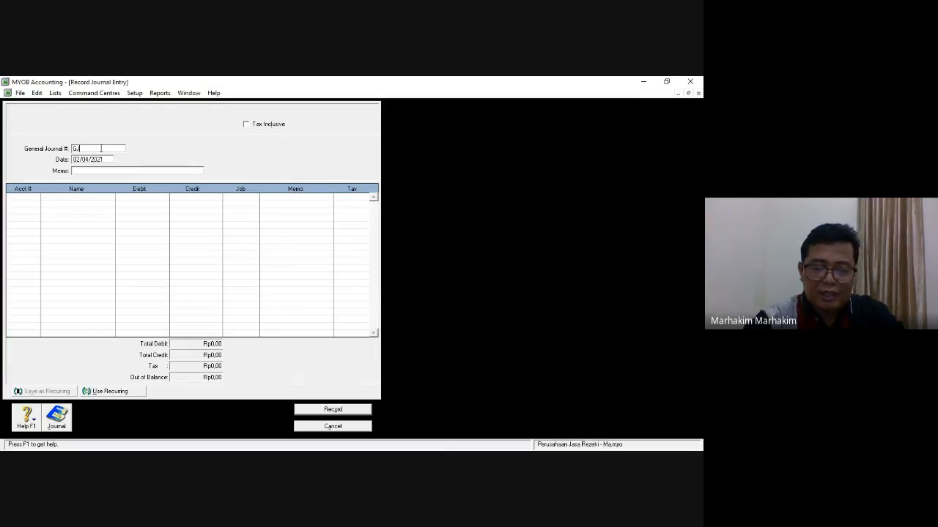
text(000001)
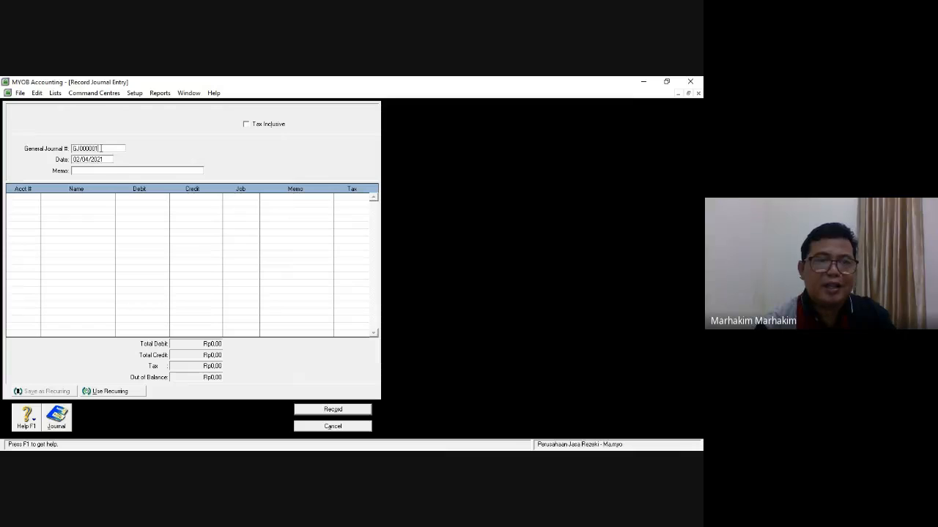
Check the conversion month and current financial year in the company information before dating the journal entry
click(102, 161)
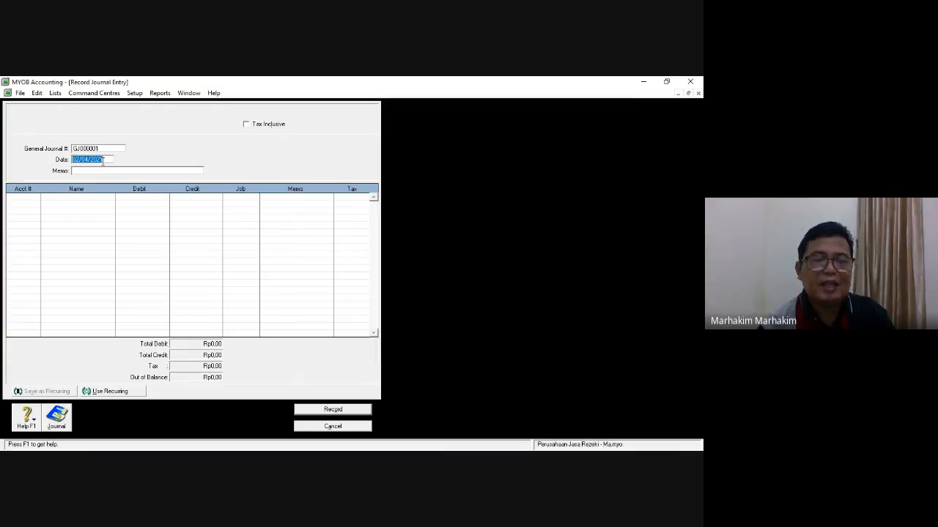
click(134, 93)
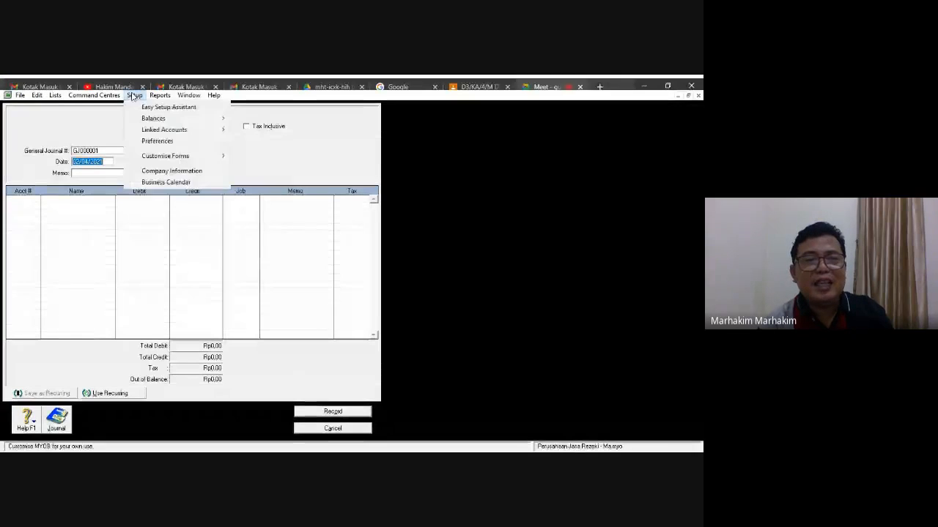
click(171, 172)
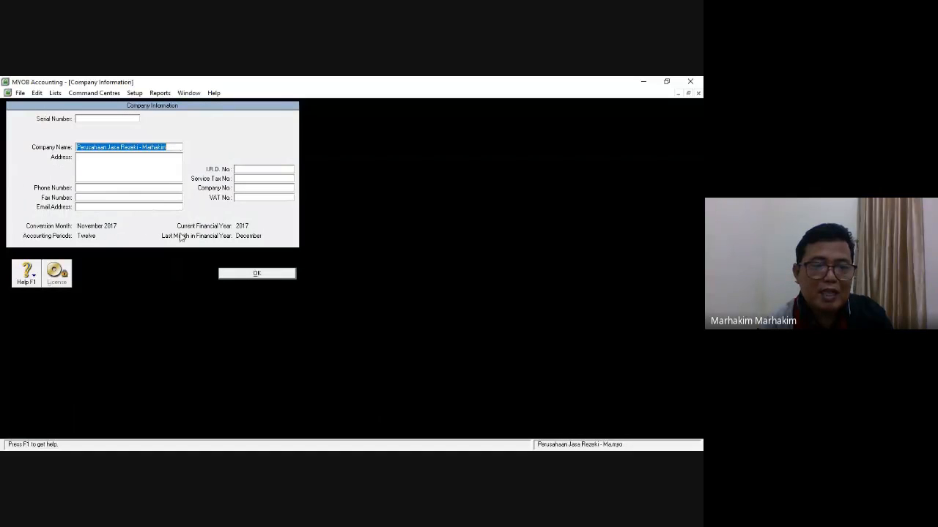
click(246, 276)
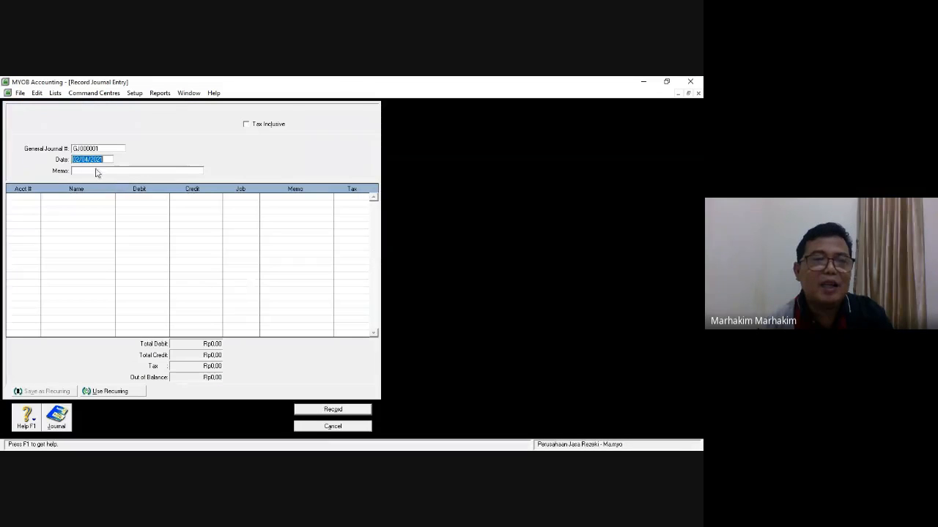
Try to date the journal entry 1/1/2017
text(1/1)
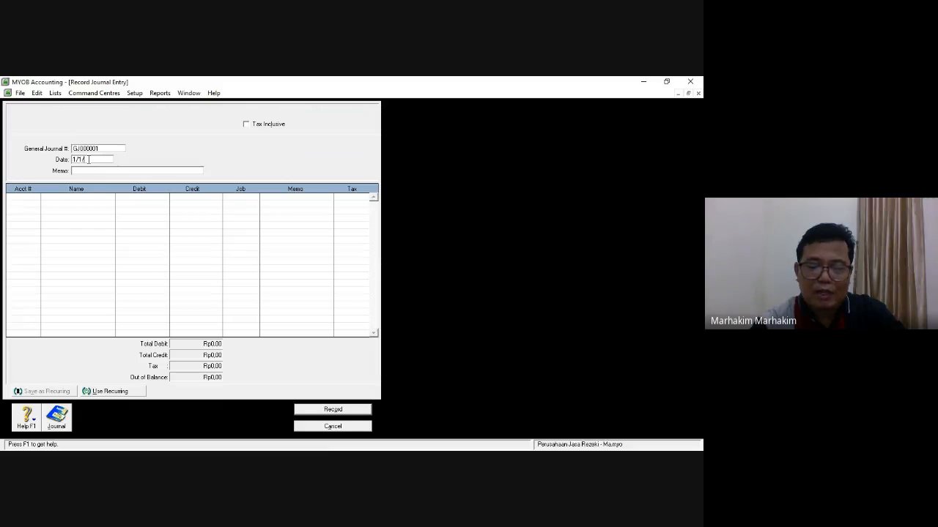
text(/2017)
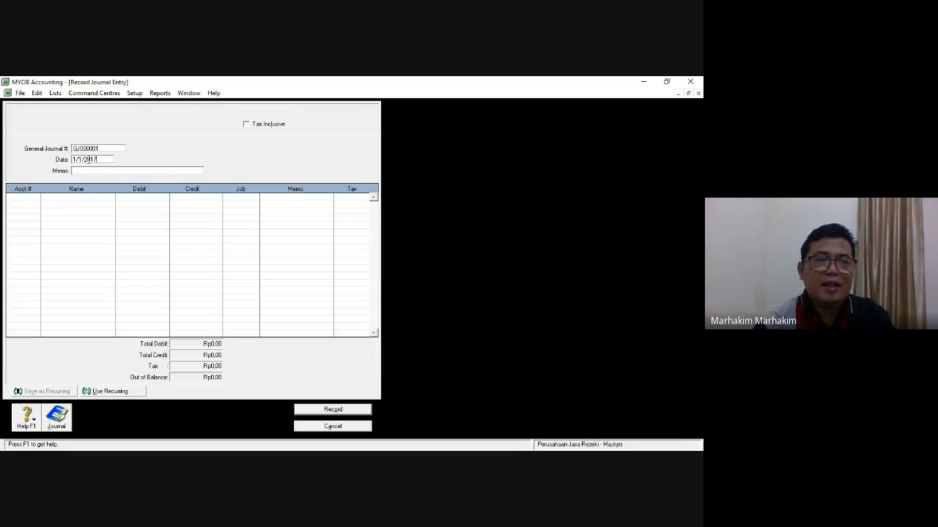
click(97, 173)
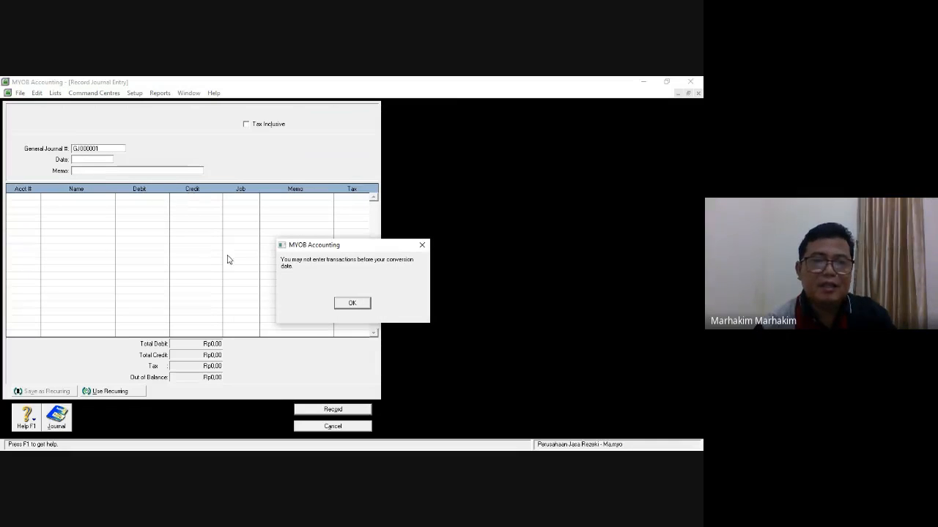
click(352, 303)
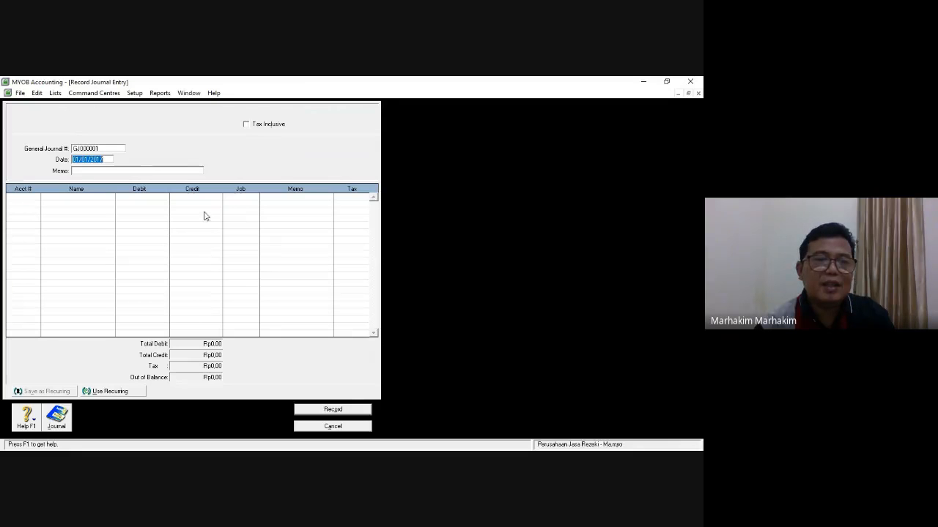
Set the journal entry's date to 01/11/2017 and its memo to "Setoran Modal Awal"
click(87, 159)
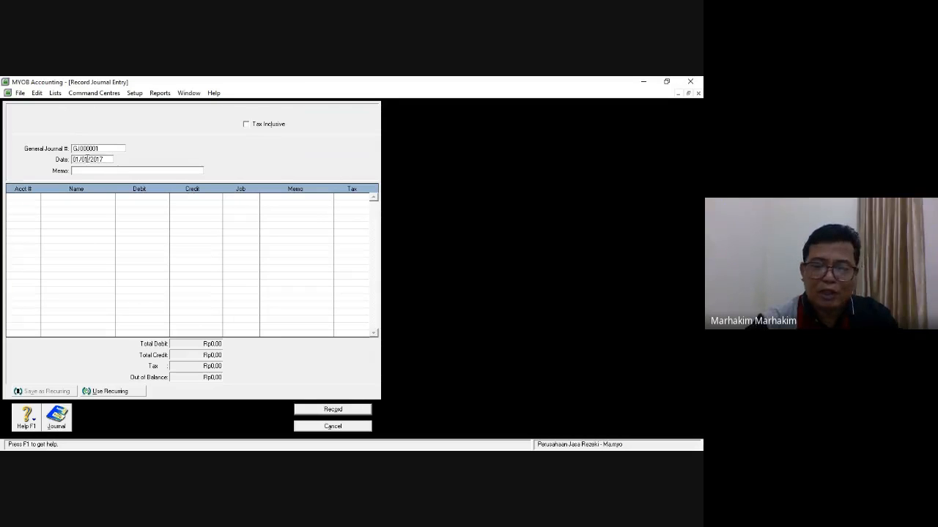
key(BackSpace)
key(BackSpace)
text(11)
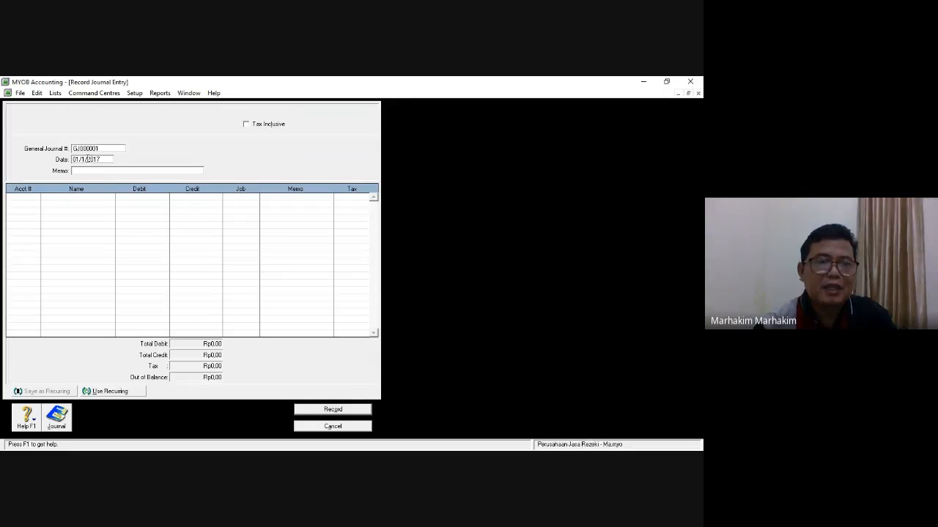
click(110, 172)
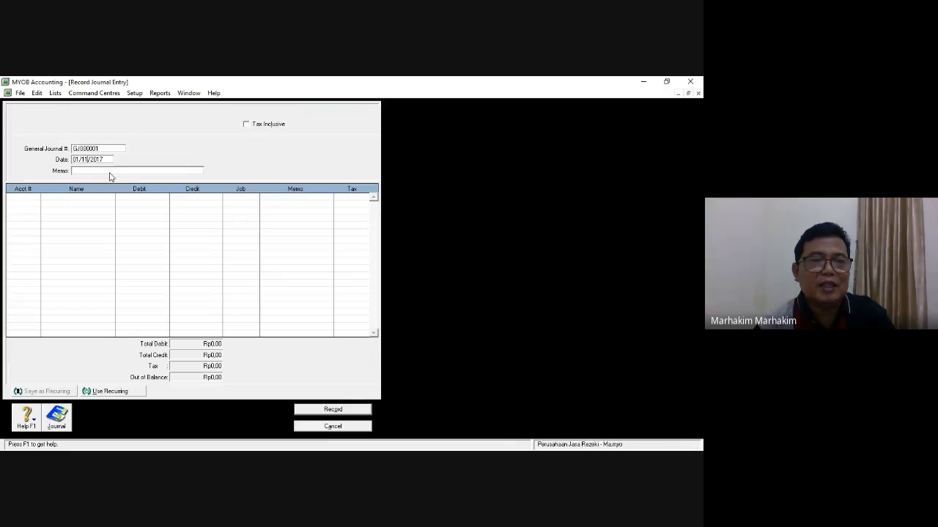
text(Setoran Mod)
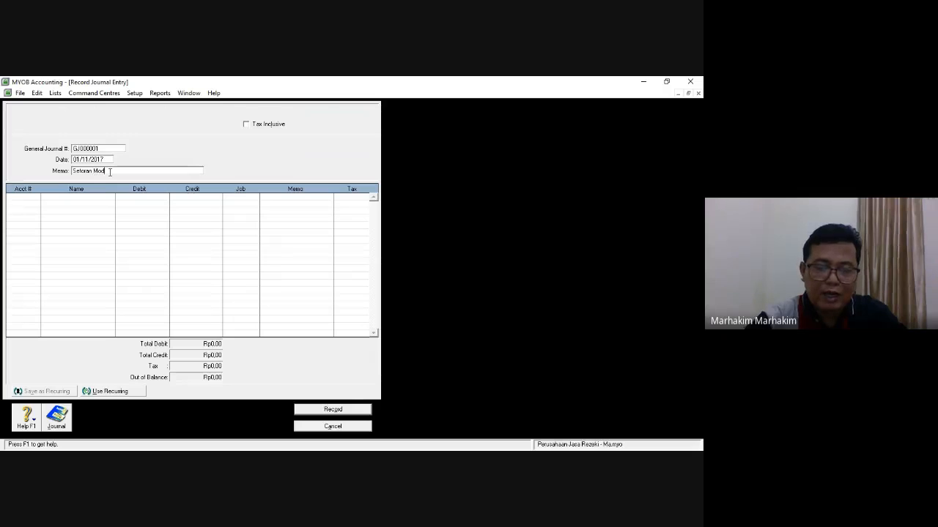
text(al Awal)
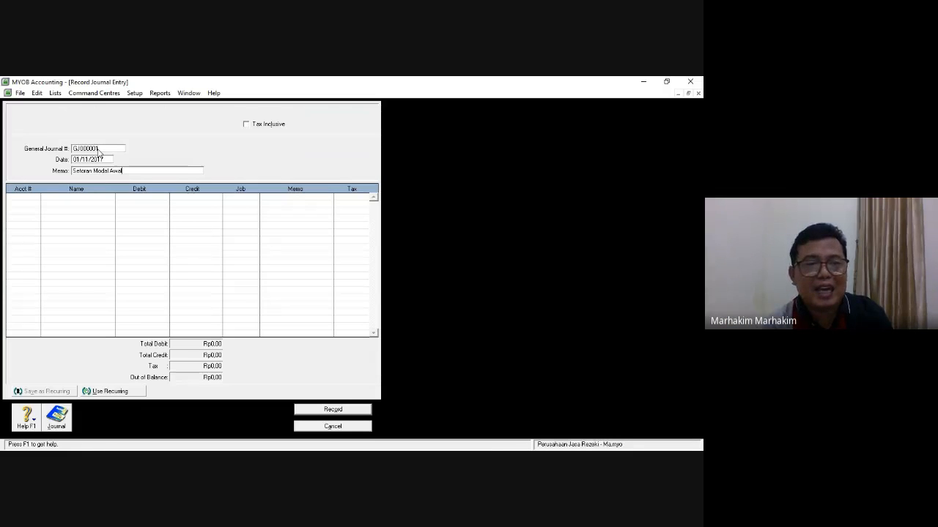
click(106, 159)
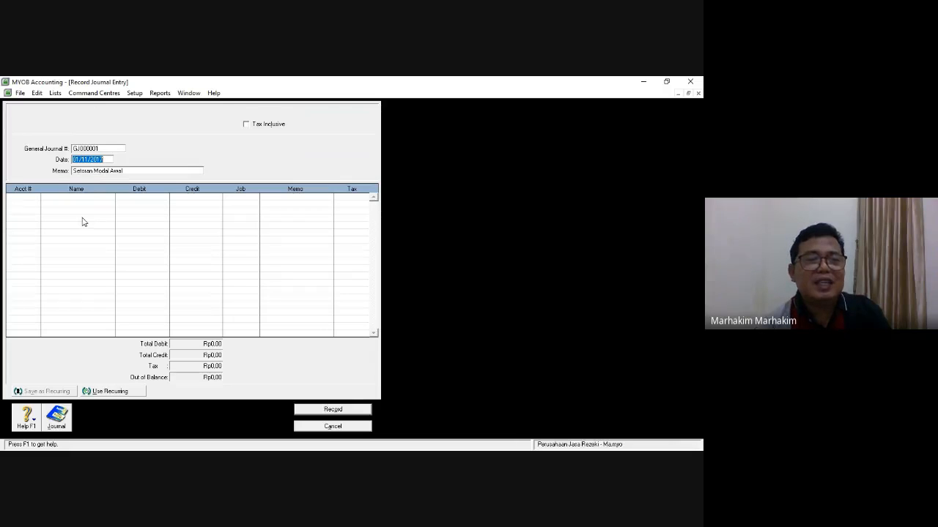
Assign account 1-1102 Kas Ditangan to the first line of the journal entry
click(33, 200)
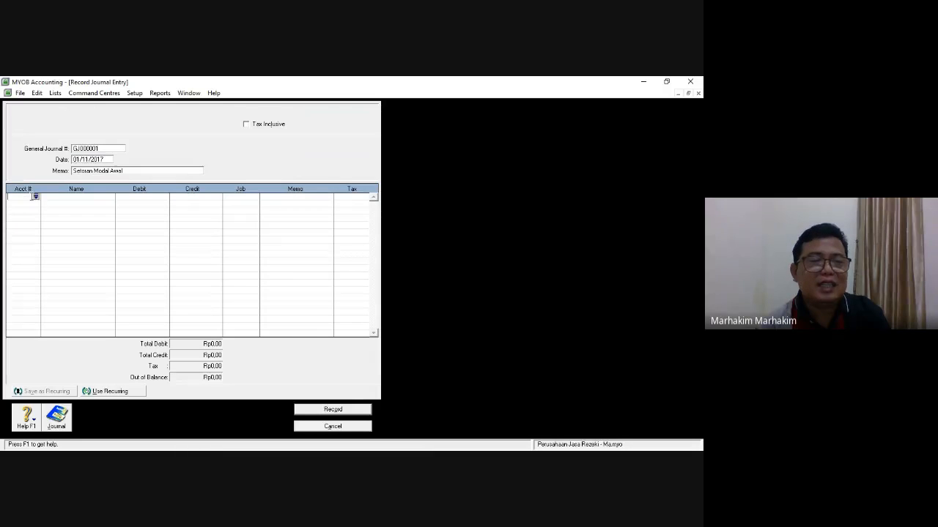
click(35, 197)
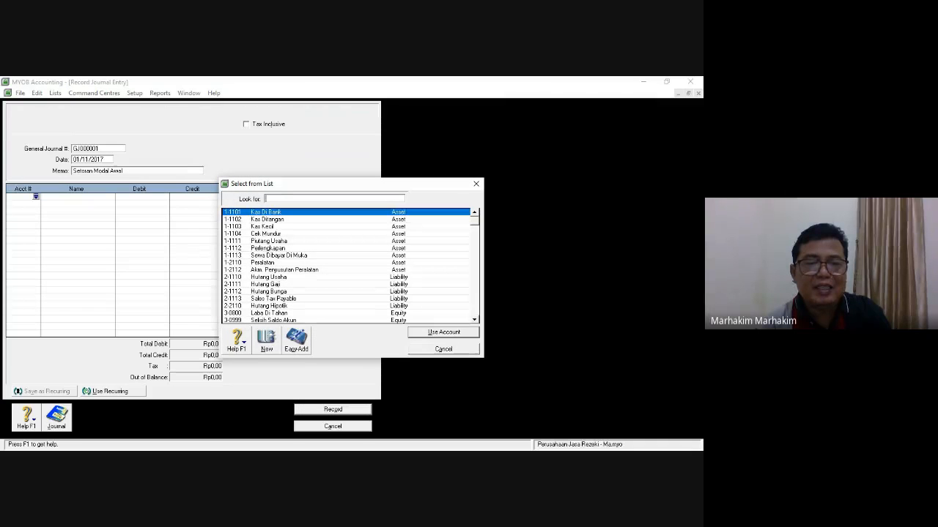
double_click(266, 219)
Assign the owner's capital account 3-1110 to the second line of the journal entry
click(27, 205)
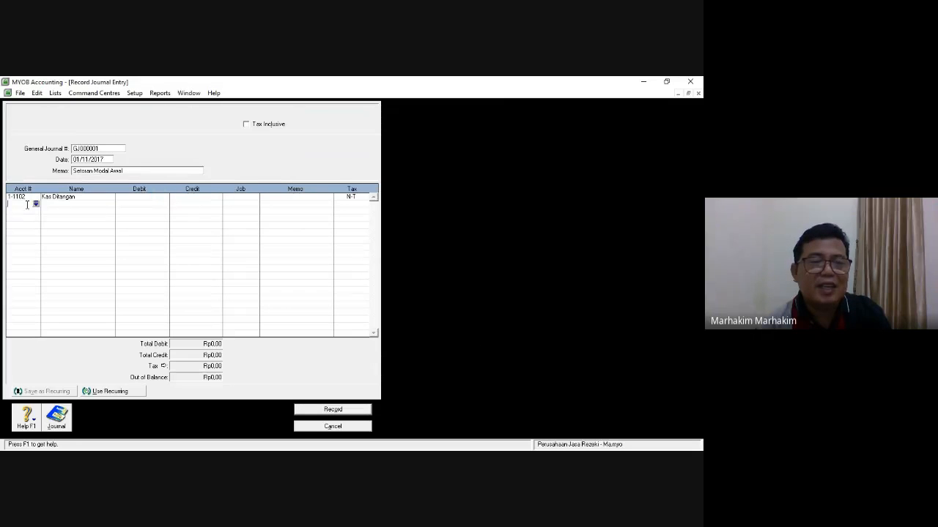
click(35, 204)
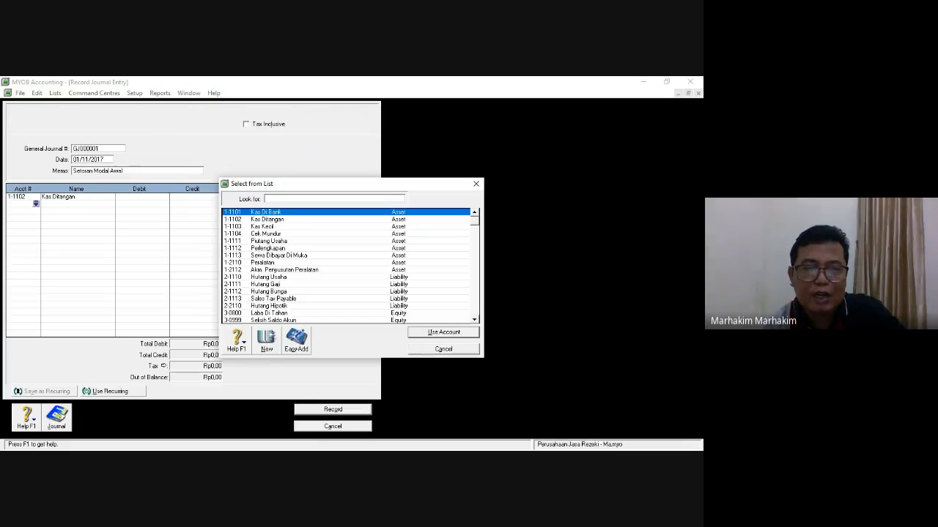
text(3)
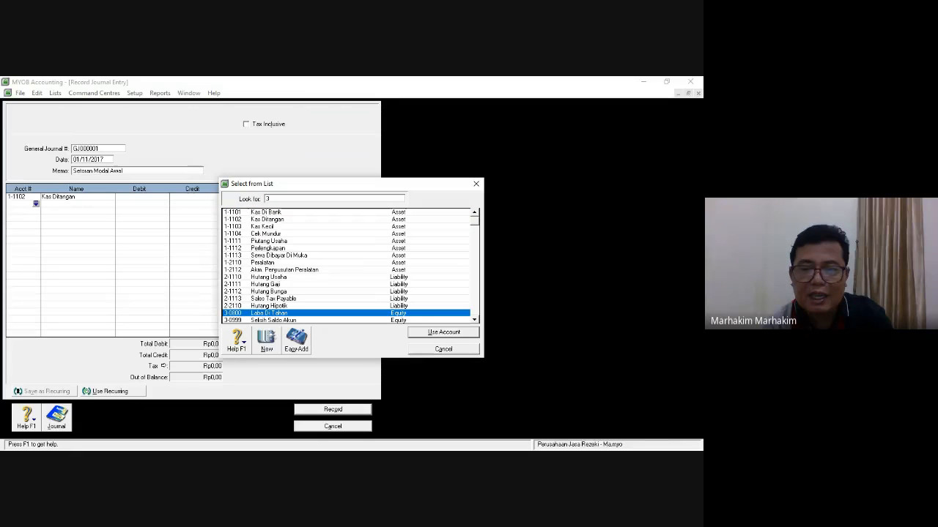
scroll(346, 265, down, 1)
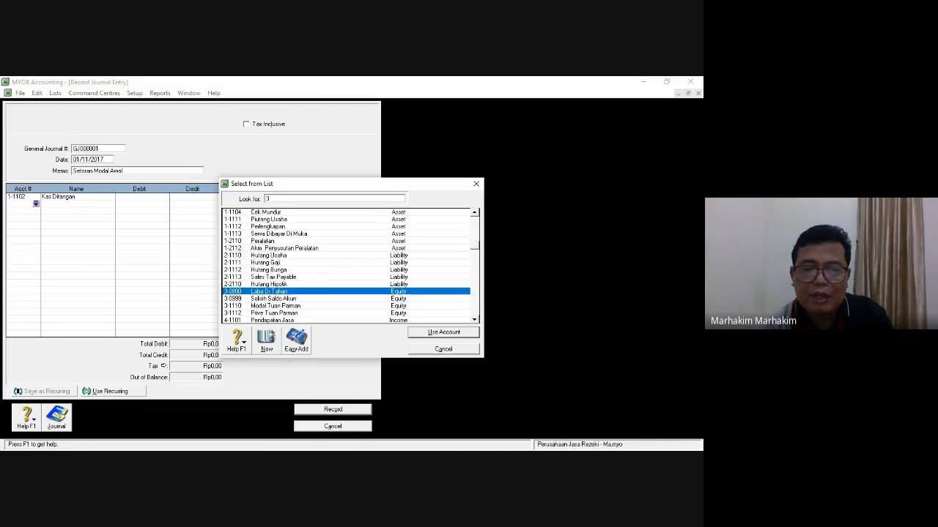
double_click(277, 306)
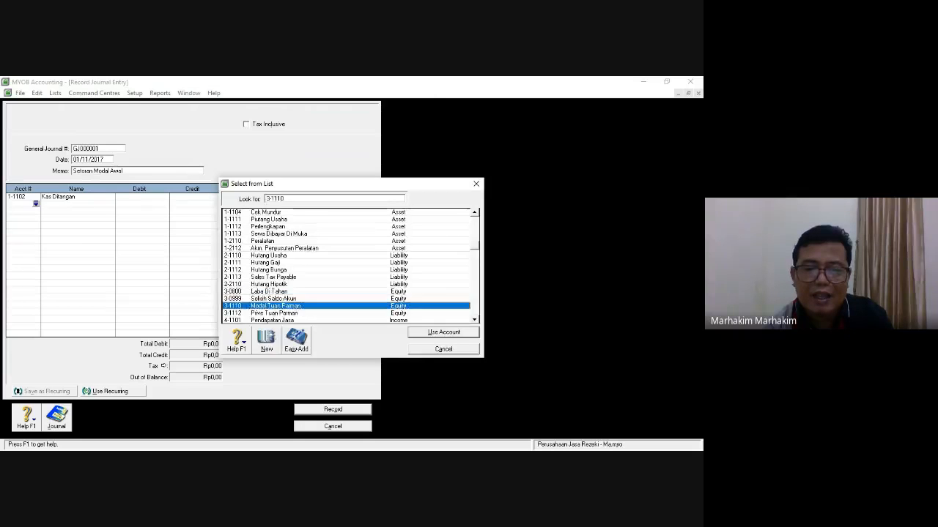
Debit Kas Ditangan and credit the owner's capital account Rp100.000.000 each, and record the journal entry
click(140, 196)
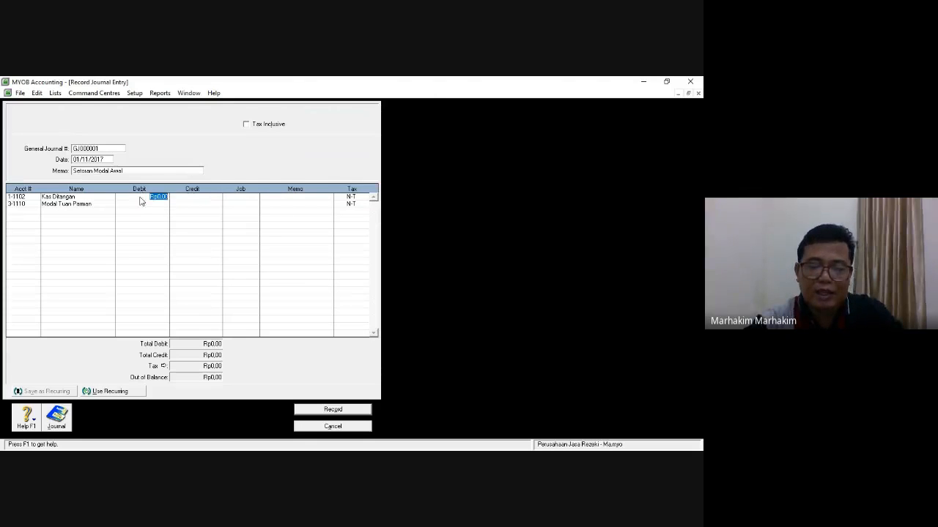
text(100.)
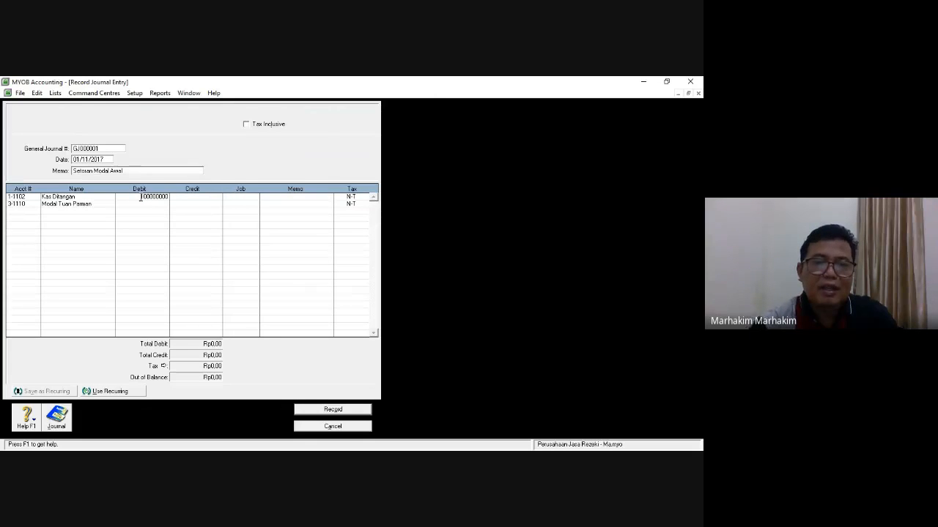
text(000.000)
click(199, 205)
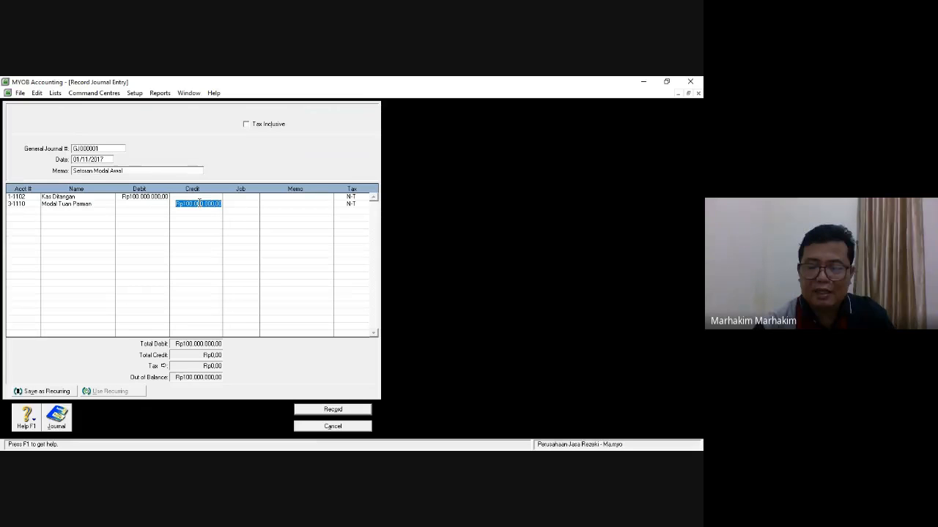
key(Return)
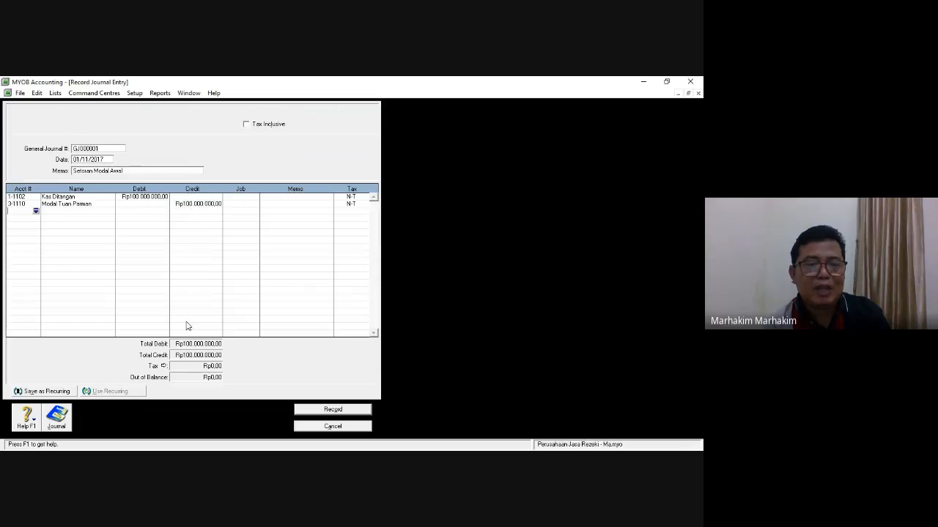
click(333, 409)
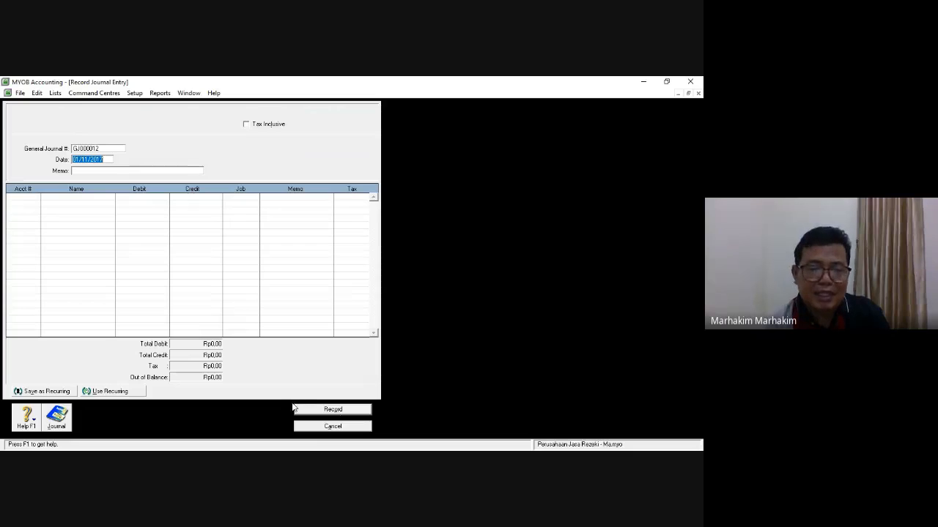
Review the recorded entry and the date range in the general transaction journal
click(58, 420)
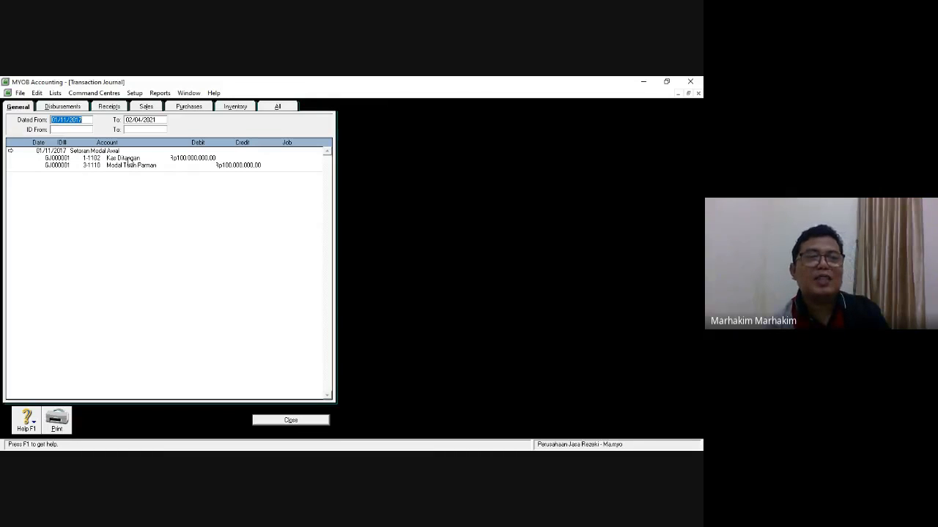
click(65, 120)
double_click(140, 121)
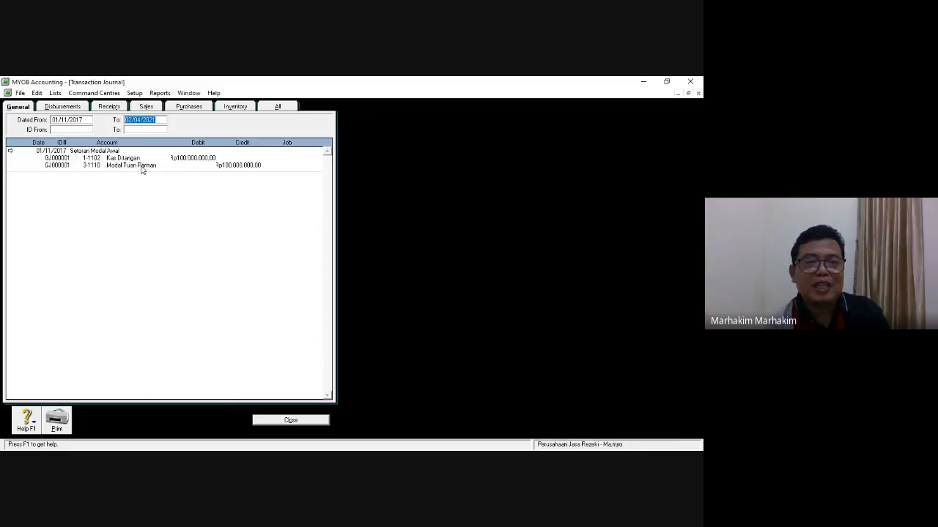
Reopen entry GJ000001, append "Dari" and the owner's name to its memo, save it and check it in the transaction journal
click(10, 151)
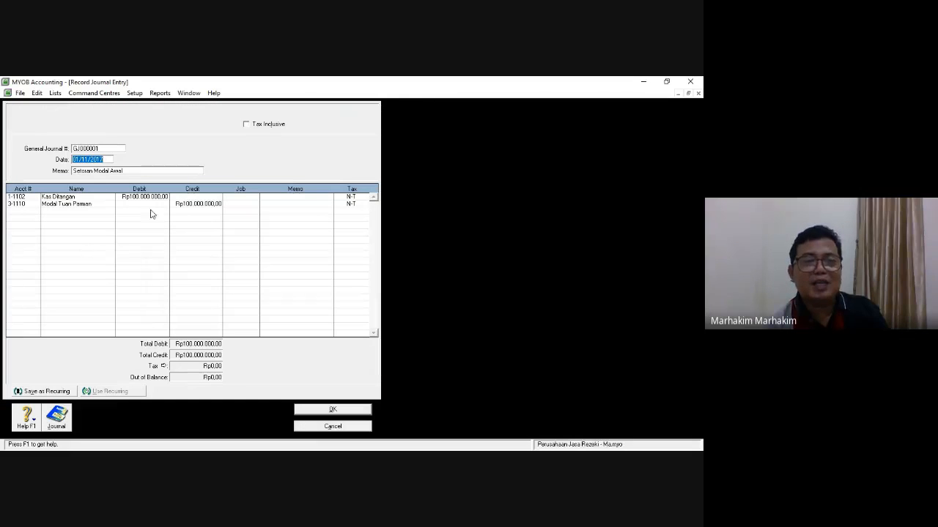
click(207, 205)
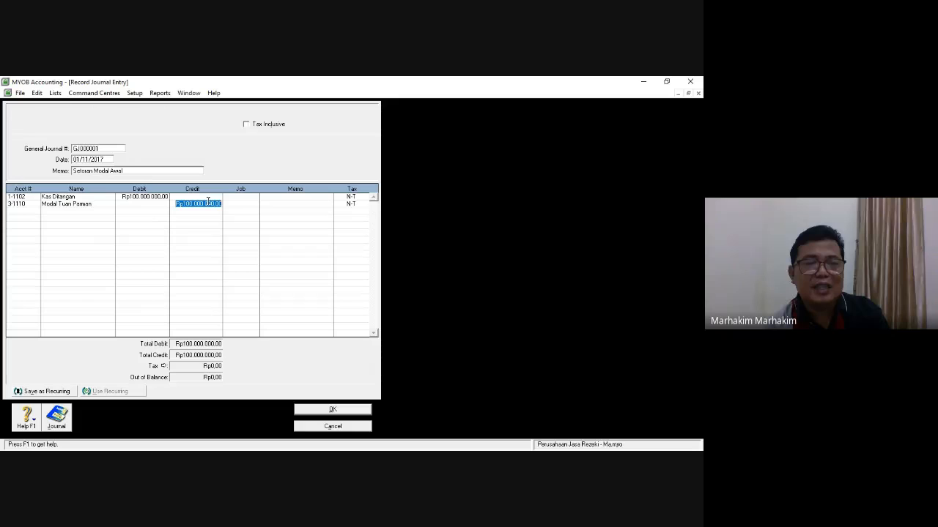
click(117, 172)
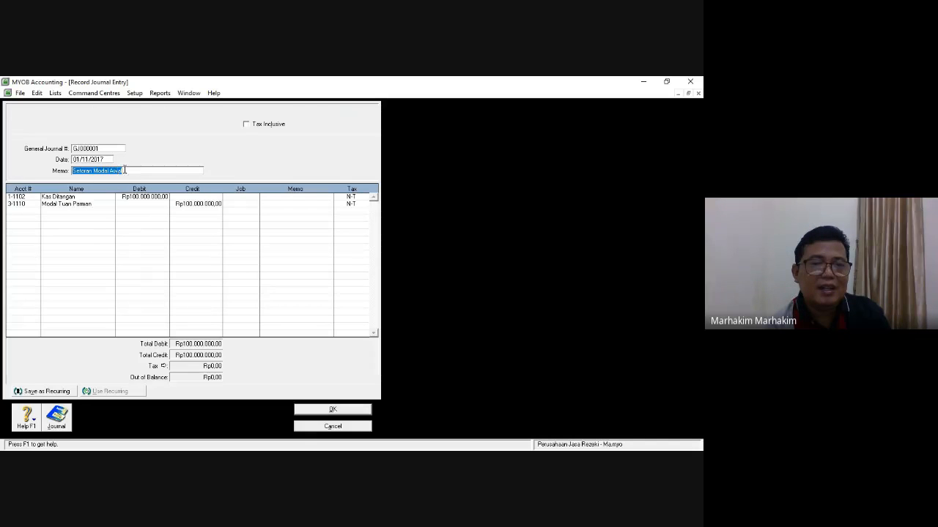
click(125, 170)
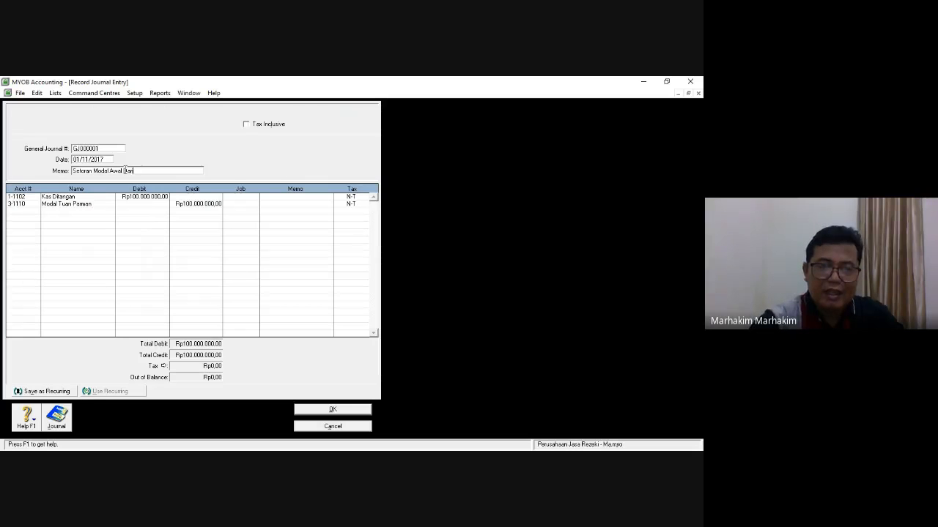
text(Dan Par)
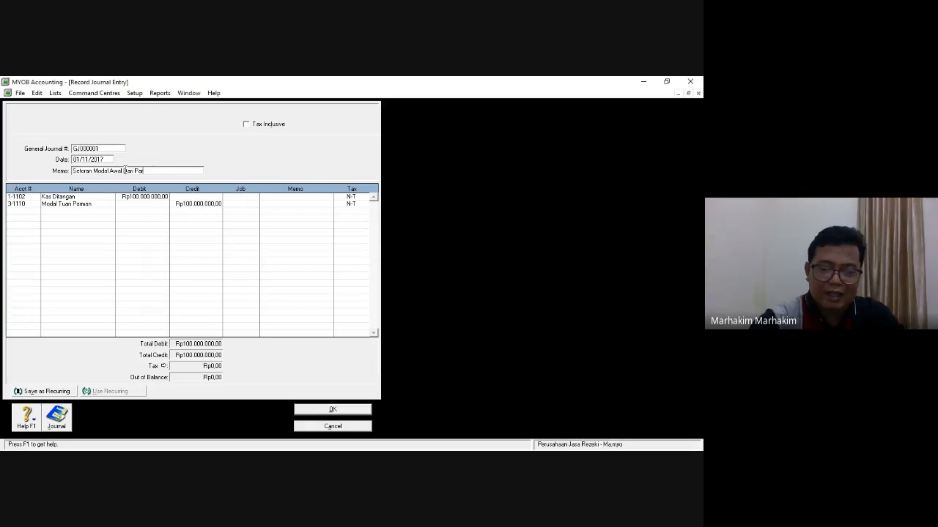
key(BackSpace)
key(BackSpace)
key(BackSpace)
key(BackSpace)
key(BackSpace)
text(ri Parman)
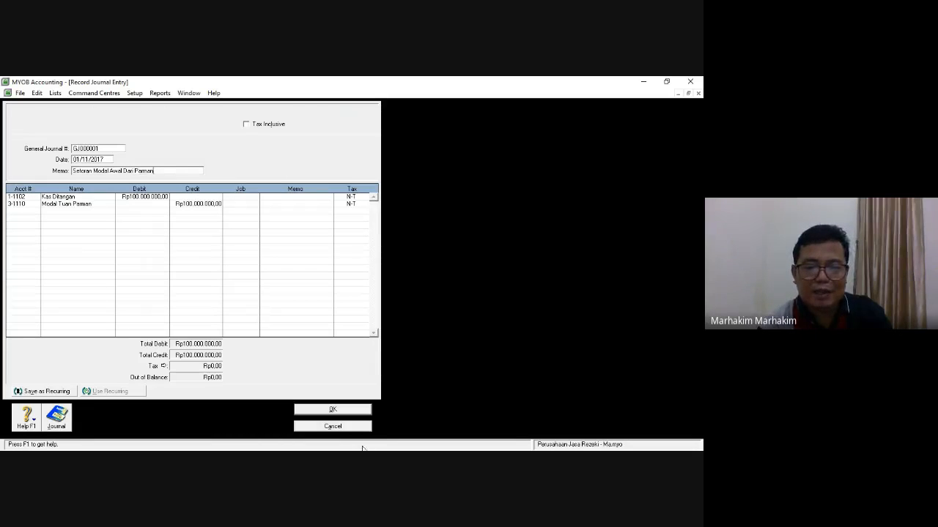
click(348, 413)
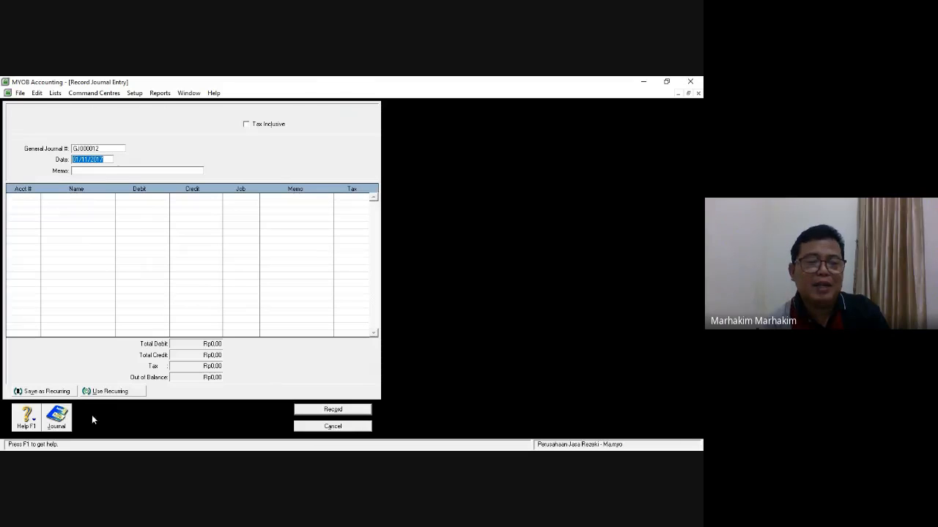
click(54, 415)
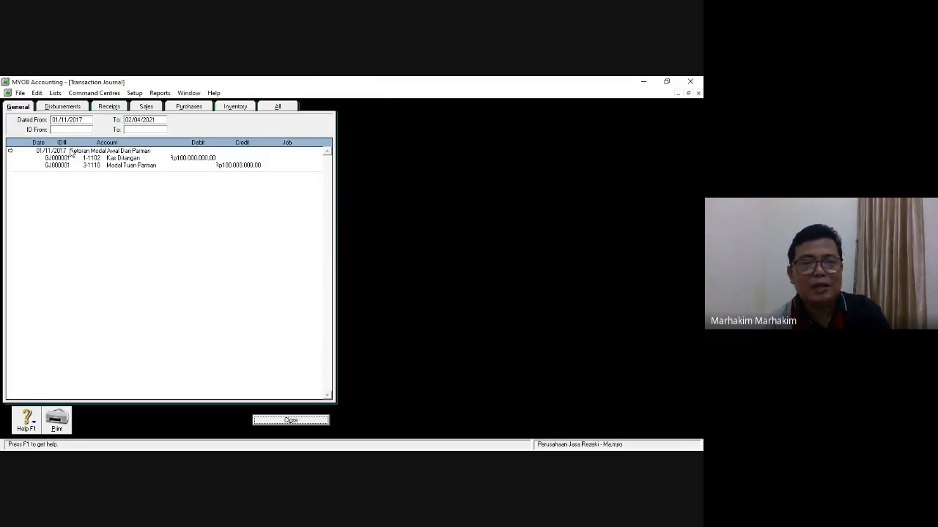
click(293, 420)
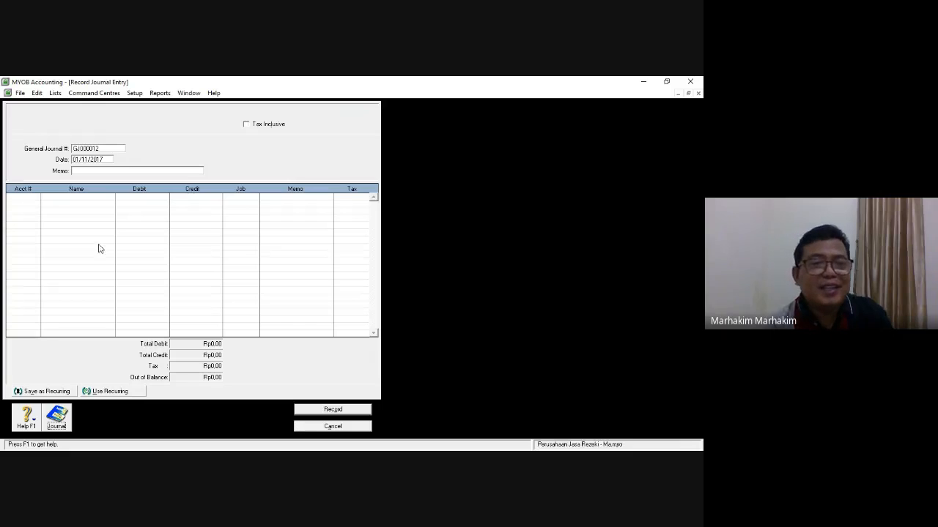
Number the new journal entry GJ00002 and set its date to 02/11/2017
click(94, 150)
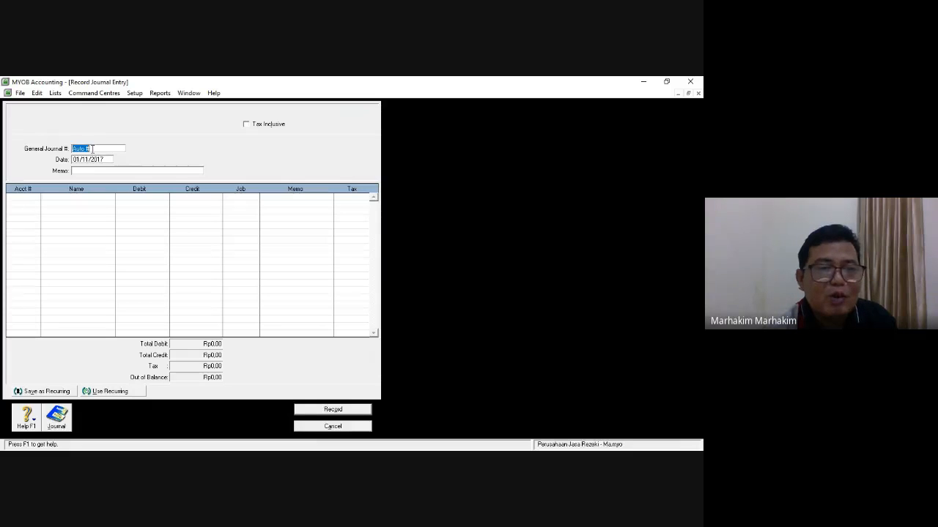
text(GJ)
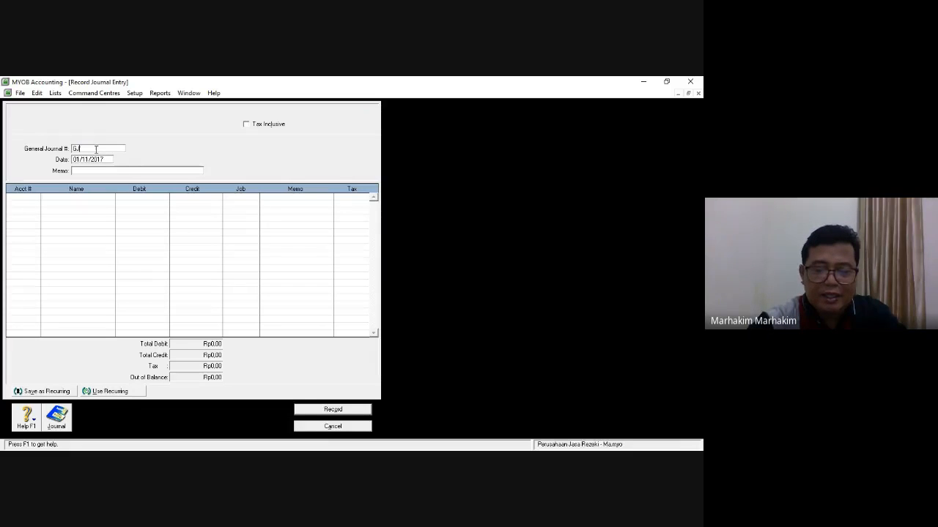
text(00002)
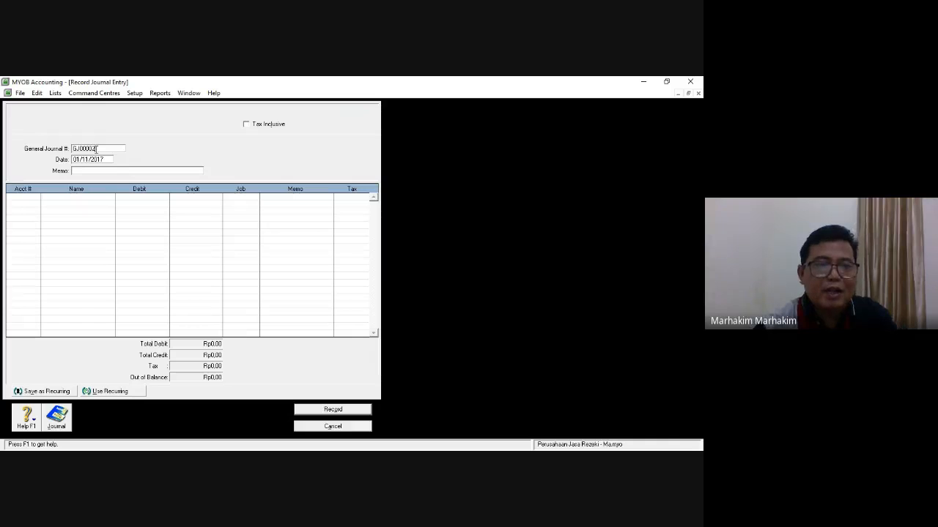
click(104, 160)
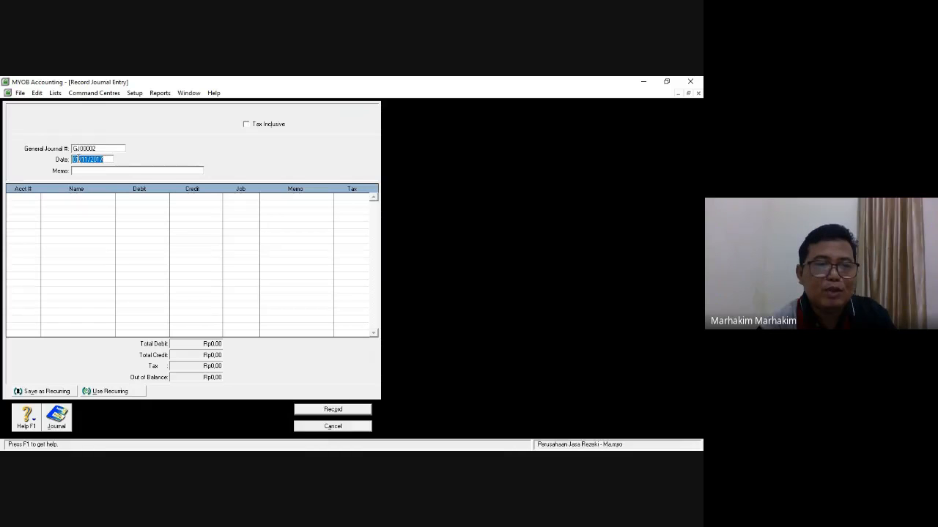
click(75, 159)
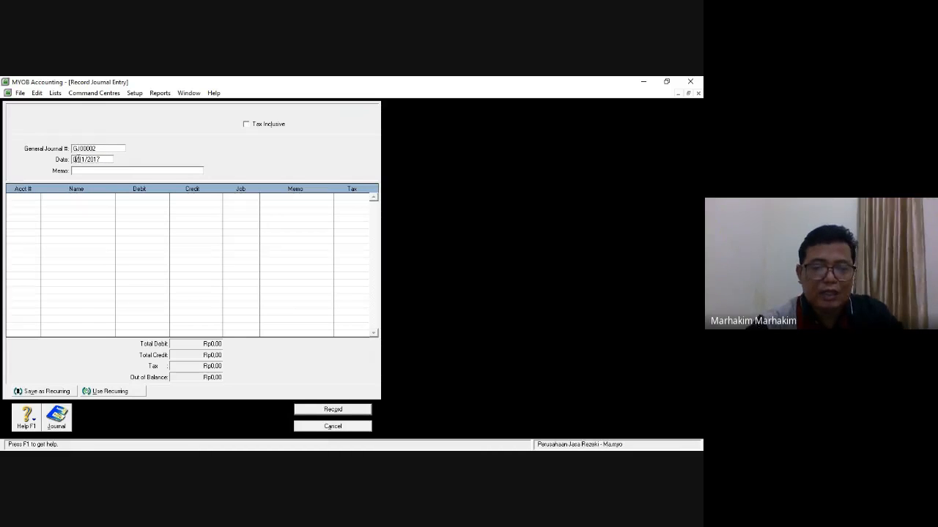
key(Delete)
text(2)
Enter "Memperoleh Pinjaman Hiipotik" as the memo of journal entry GJ00002
click(87, 171)
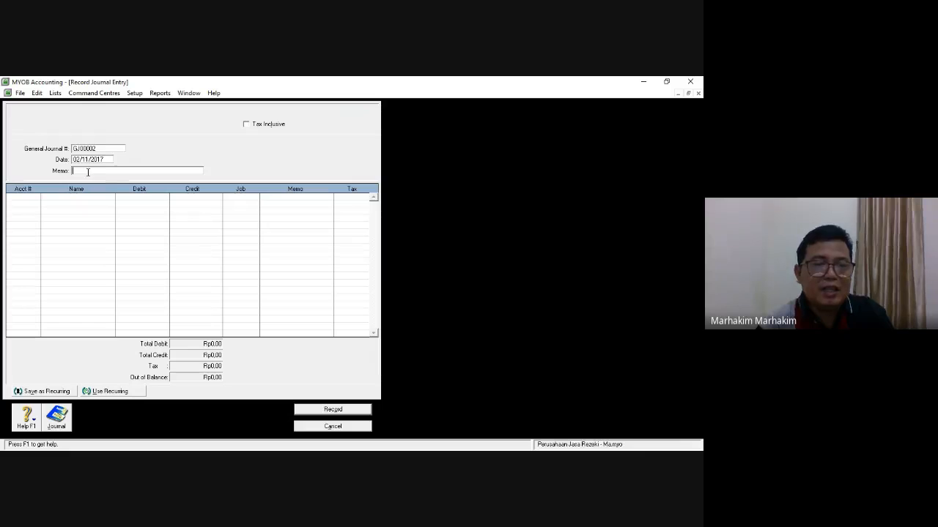
text(Mem)
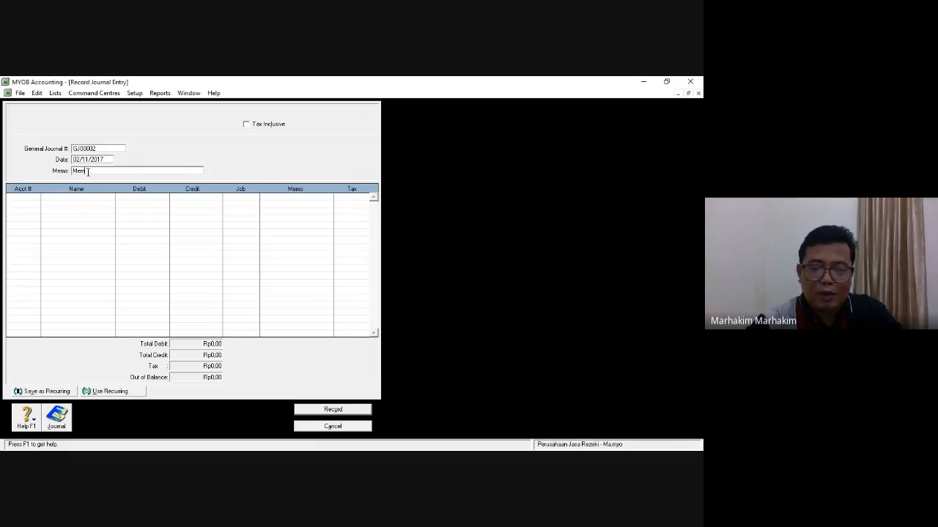
text(peroleh)
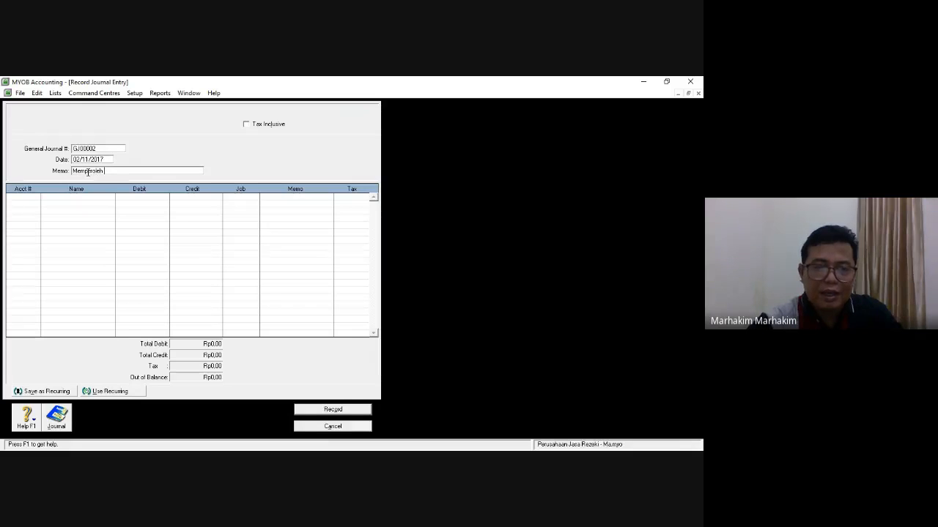
text( Pinjaman)
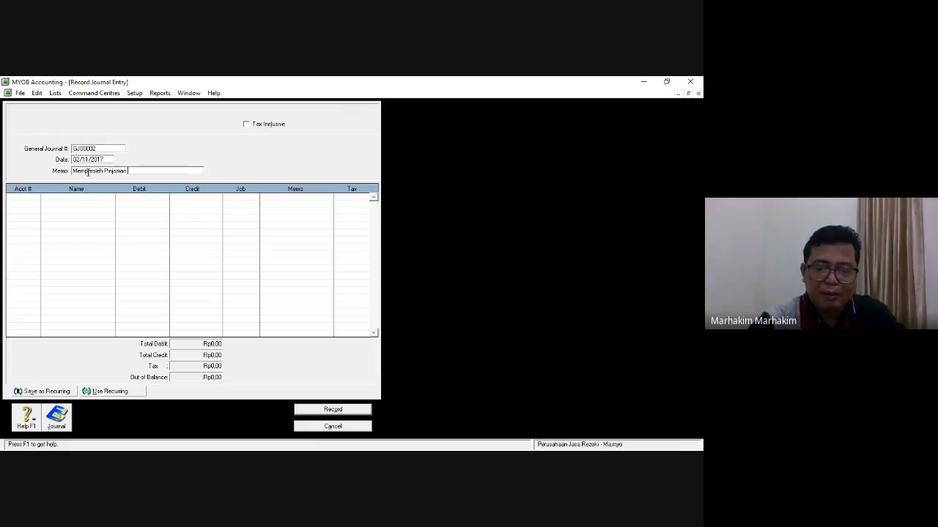
text( Hupotik)
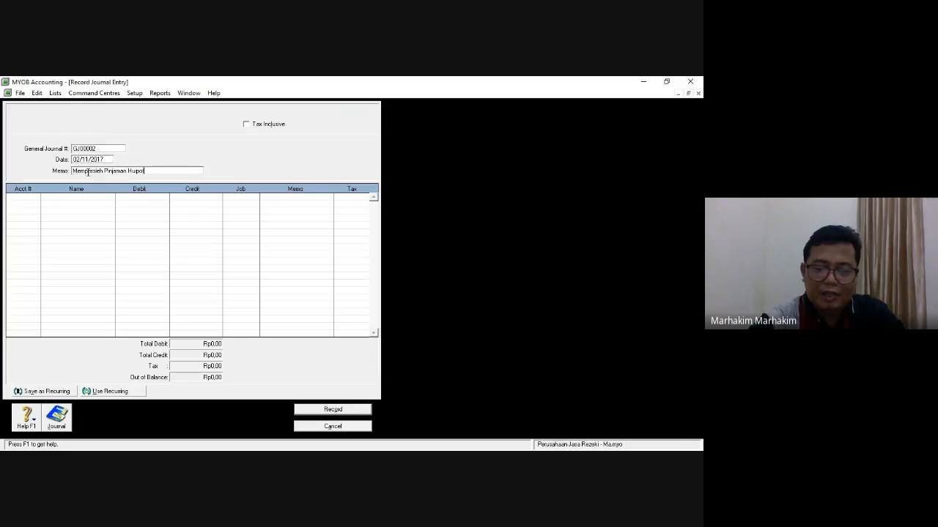
click(135, 170)
key(BackSpace)
text(i)
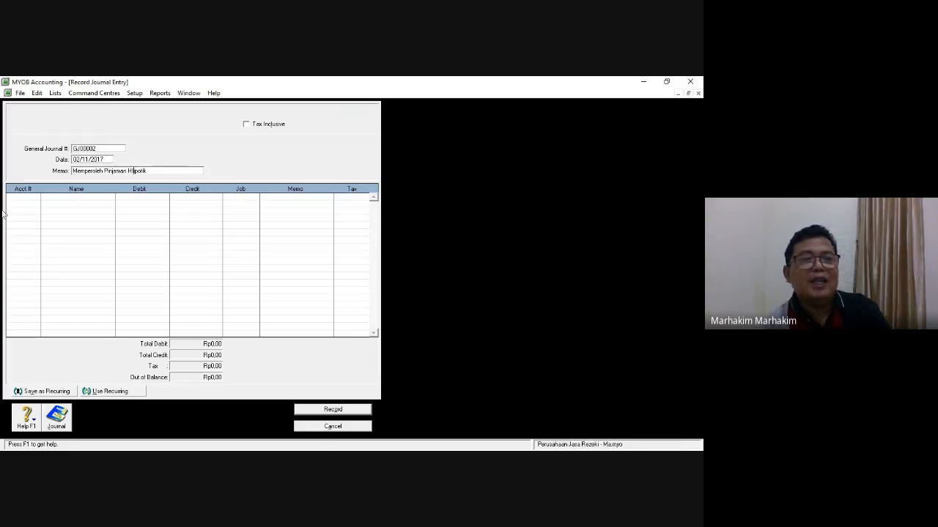
Assign account 1-1101 Kas Di Bank to the first line of journal entry GJ00002
click(19, 197)
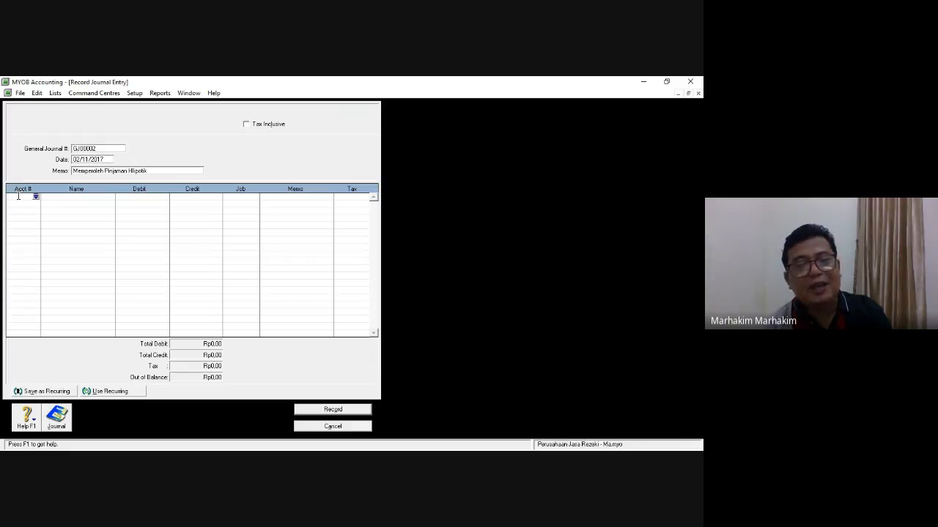
click(35, 196)
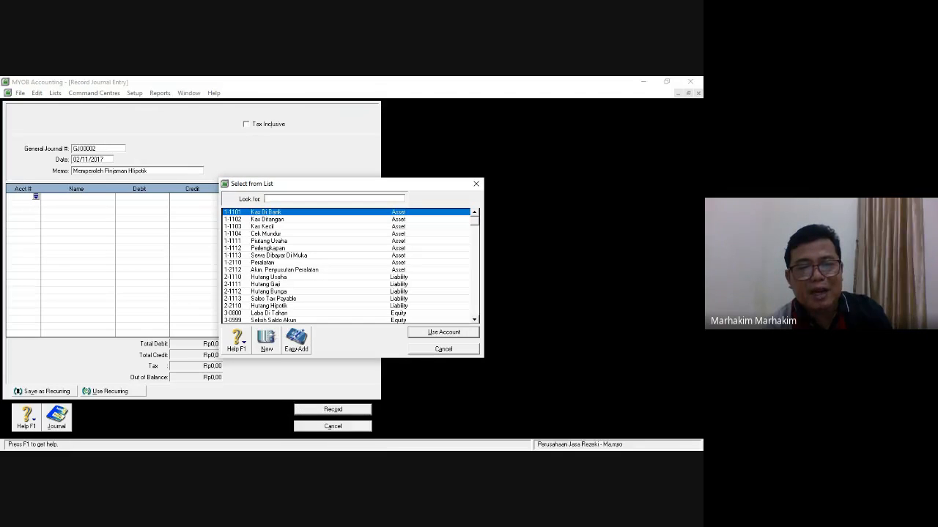
key(Return)
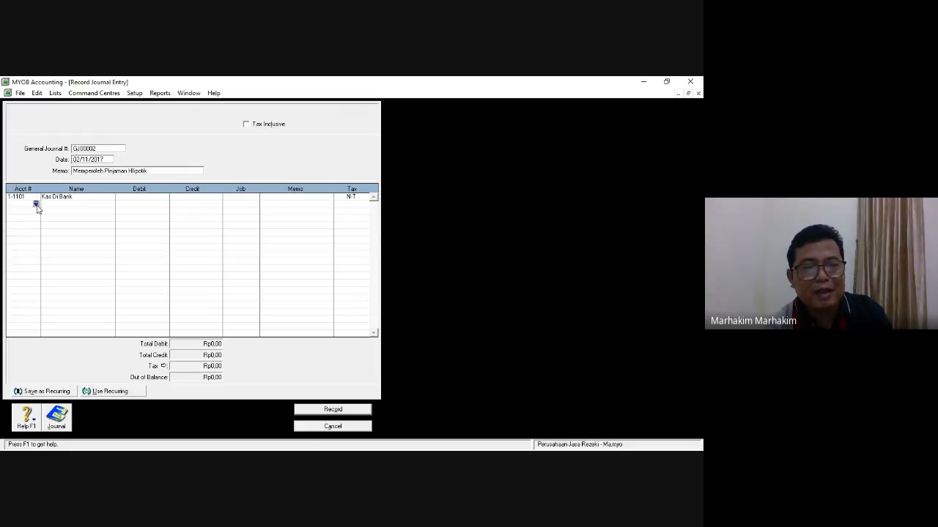
Assign account 2-2110 Hutang Hipotik to the second line of journal entry GJ00002
click(36, 204)
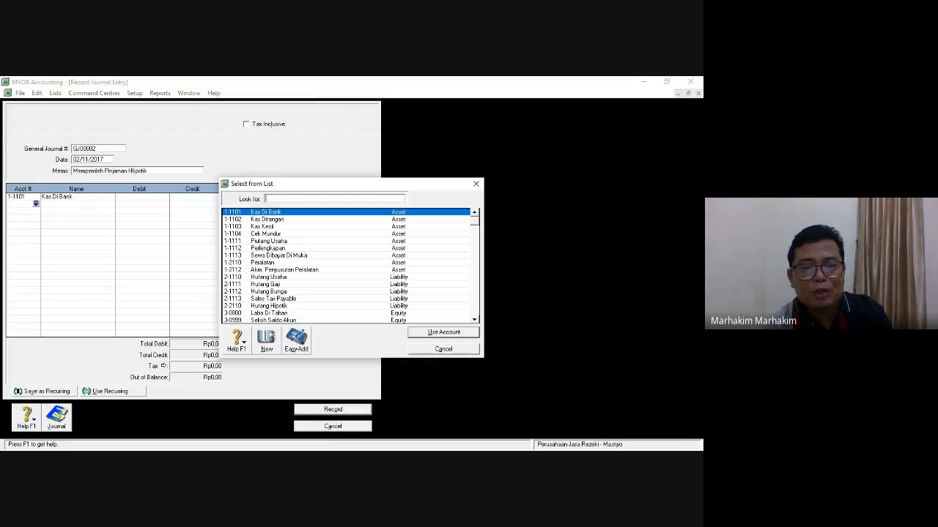
text(2-2110)
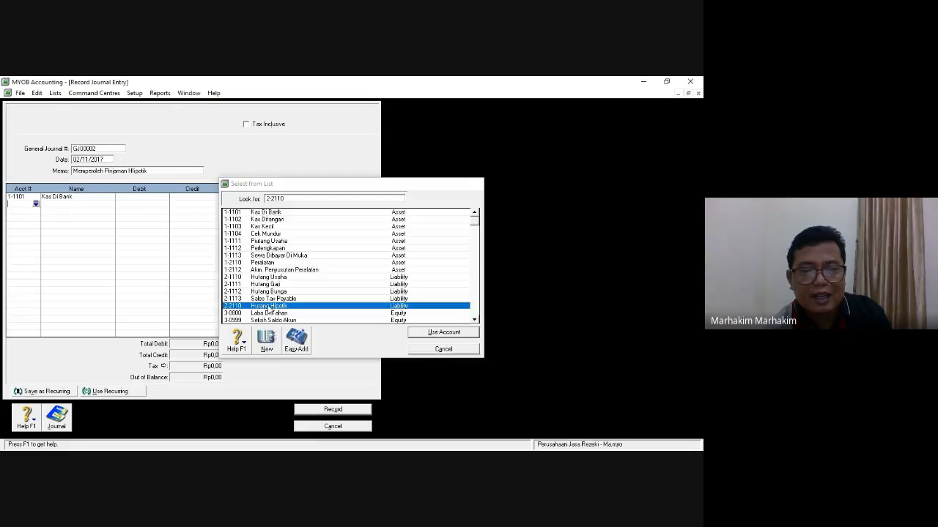
key(Return)
Debit Kas Di Bank and credit Hutang Hipotik with Rp20.000.000, and record journal entry GJ00002
click(149, 196)
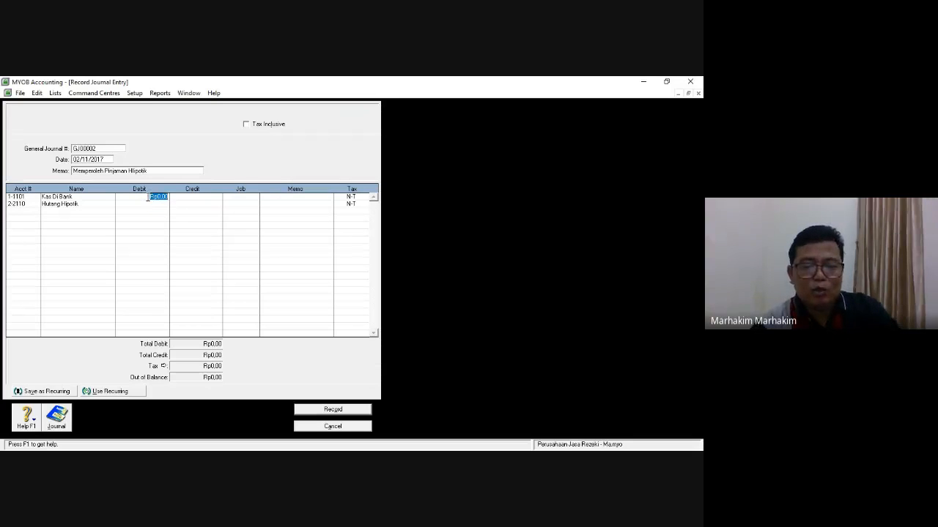
text(20.000.)
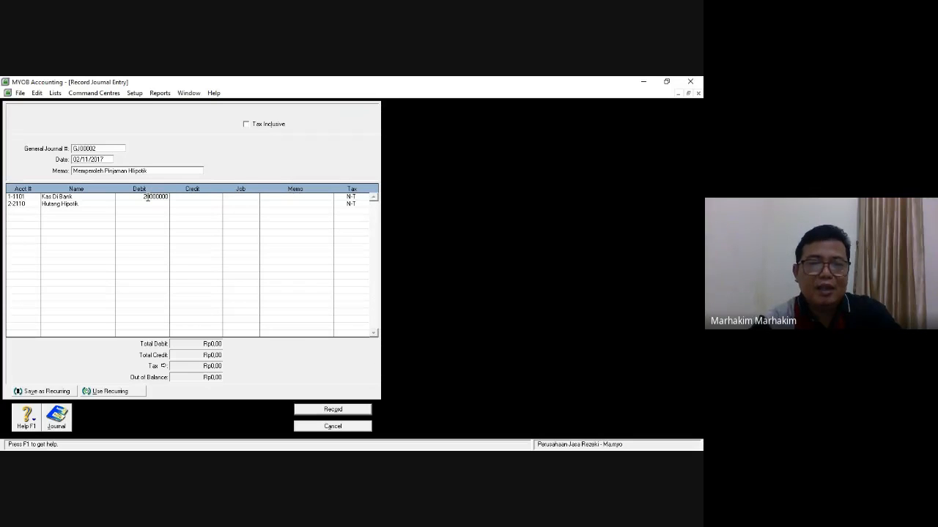
text(000)
click(185, 206)
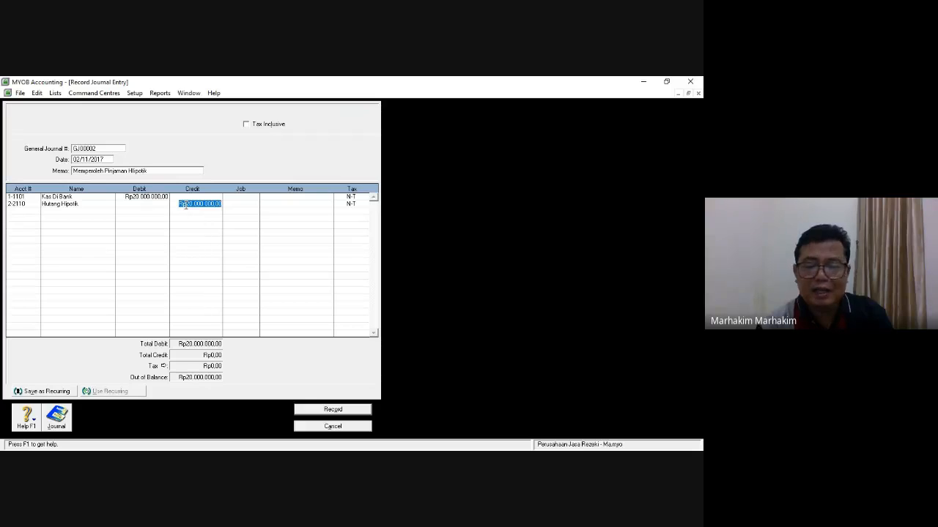
click(186, 210)
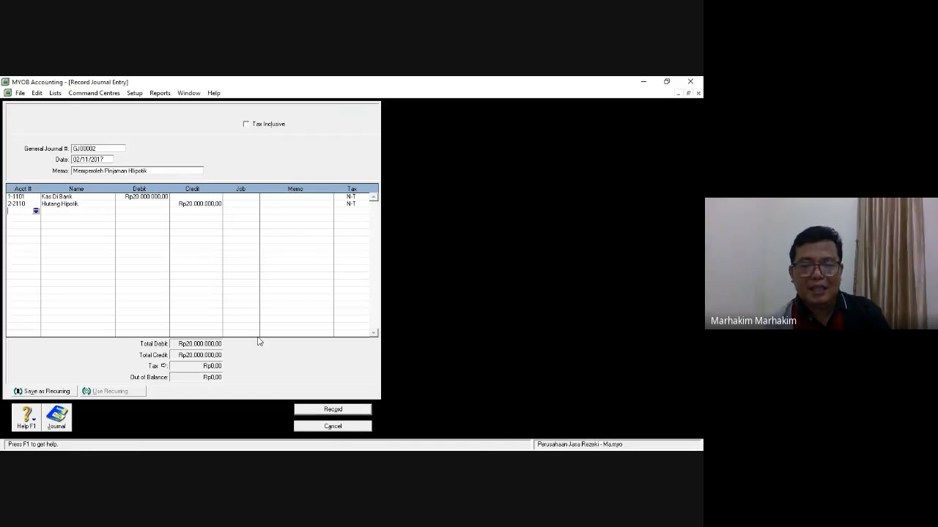
click(314, 411)
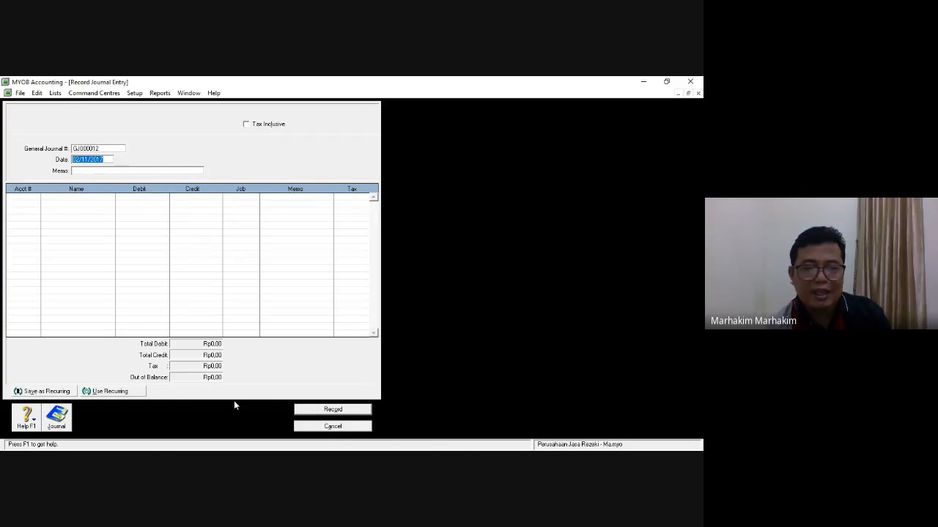
Check the recorded entries in the transaction journal and return to the Accounts command centre
click(62, 421)
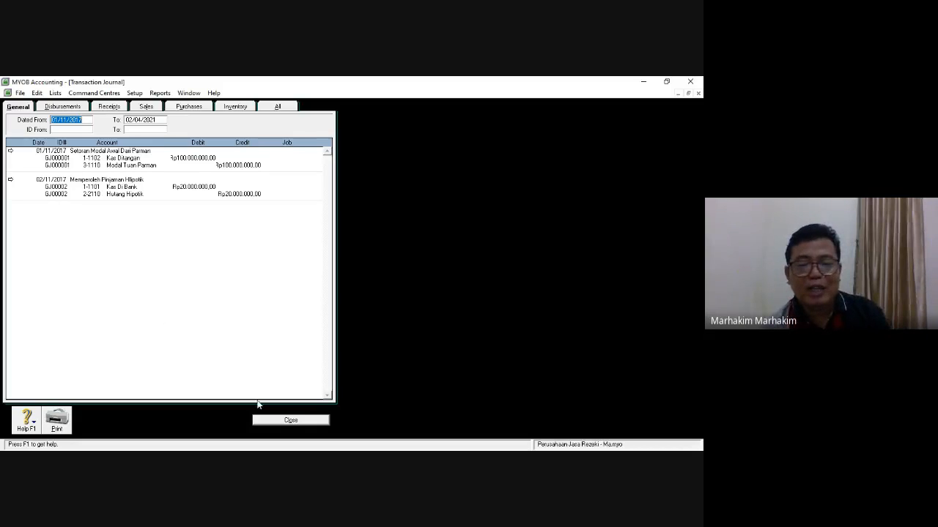
click(283, 422)
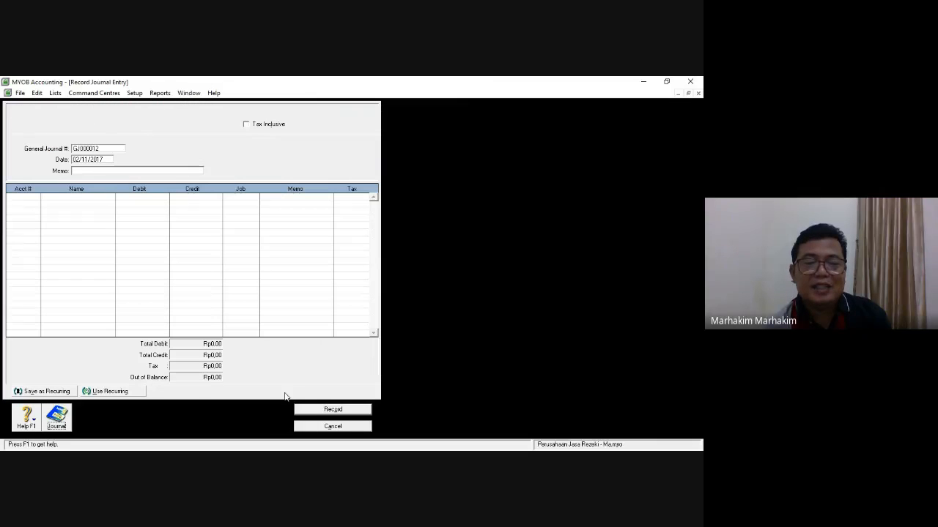
click(321, 426)
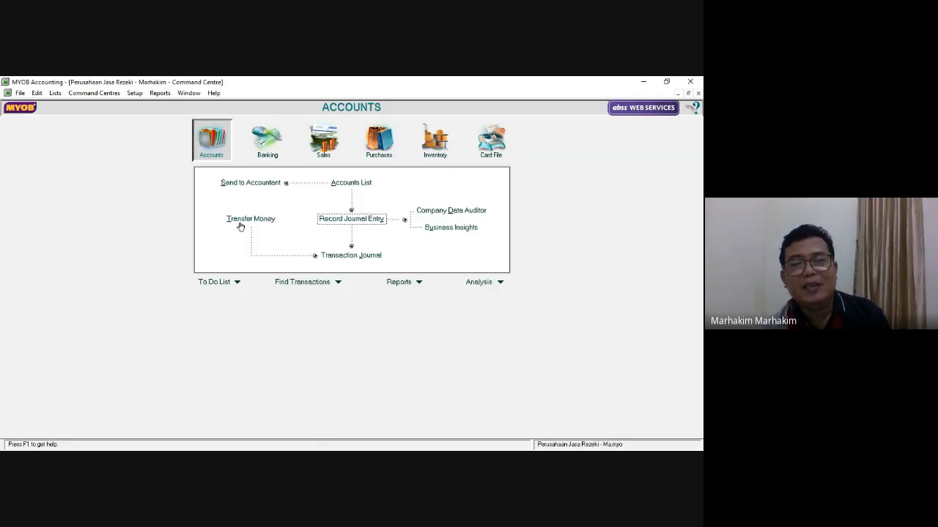
Review the balances of Kas Di Bank and Kas Ditangan in the accounts list, then close it
click(351, 184)
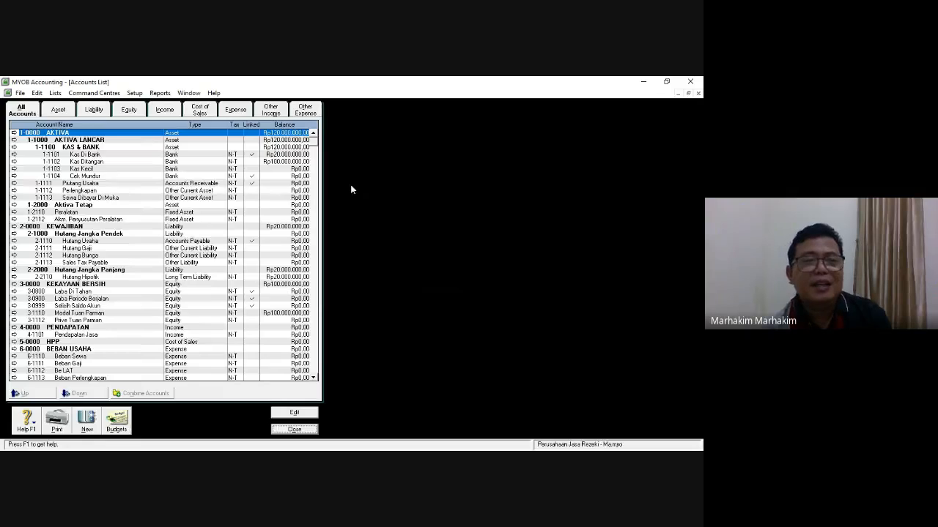
click(269, 163)
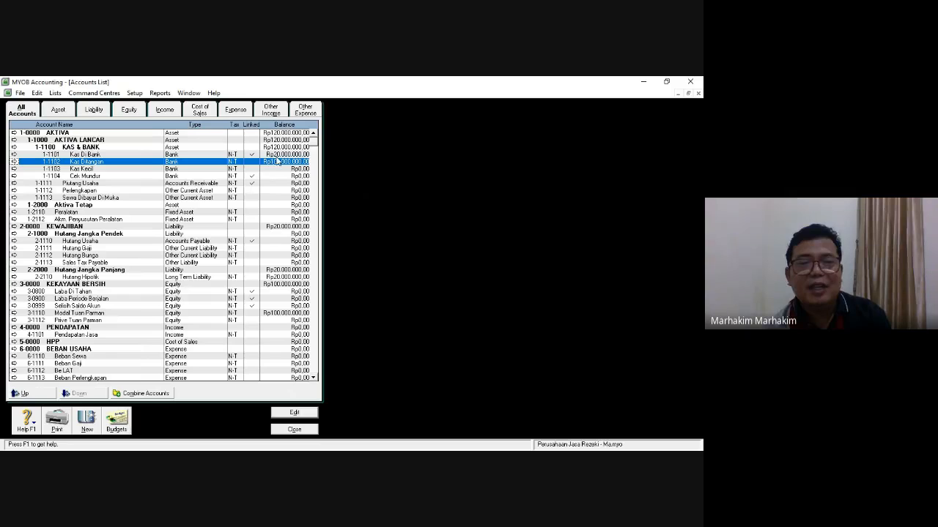
click(277, 155)
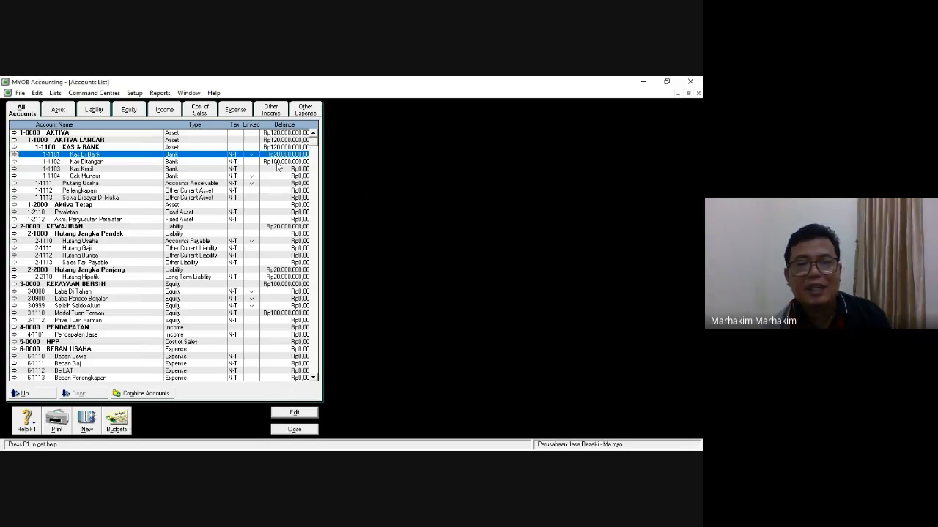
click(277, 162)
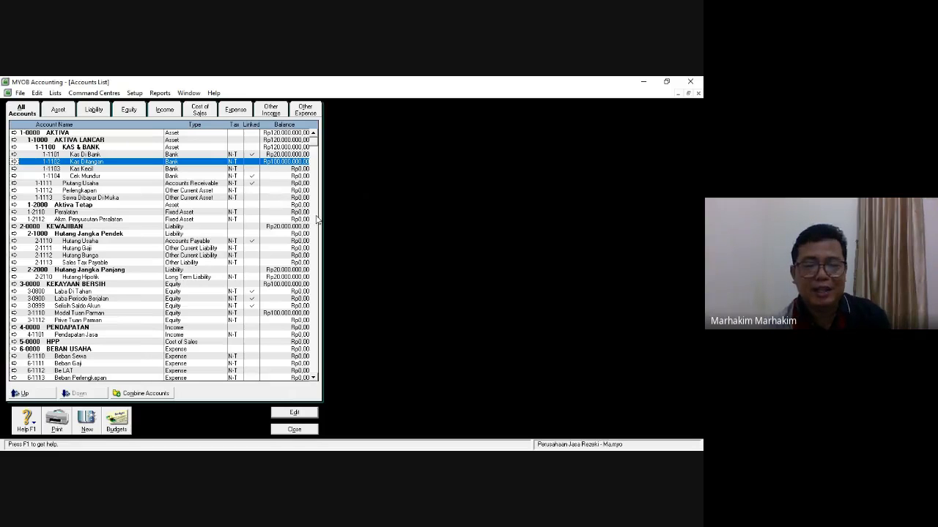
click(292, 430)
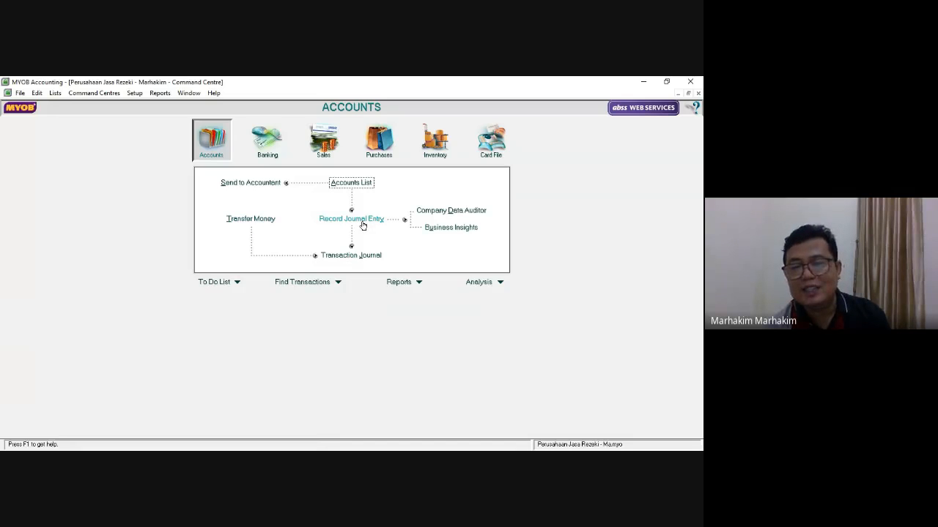
Start a money transfer numbered TR00001 and set its date to 03/11/2017
click(257, 223)
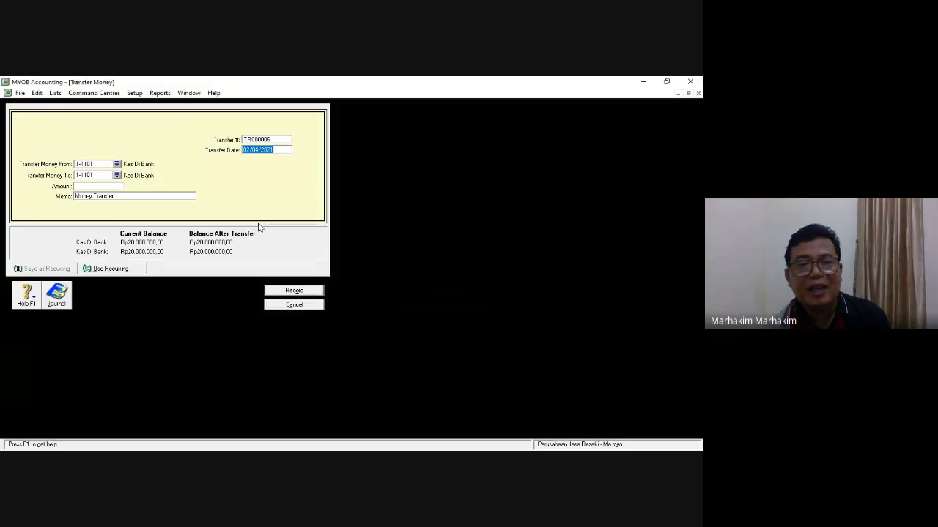
click(269, 141)
text(TR)
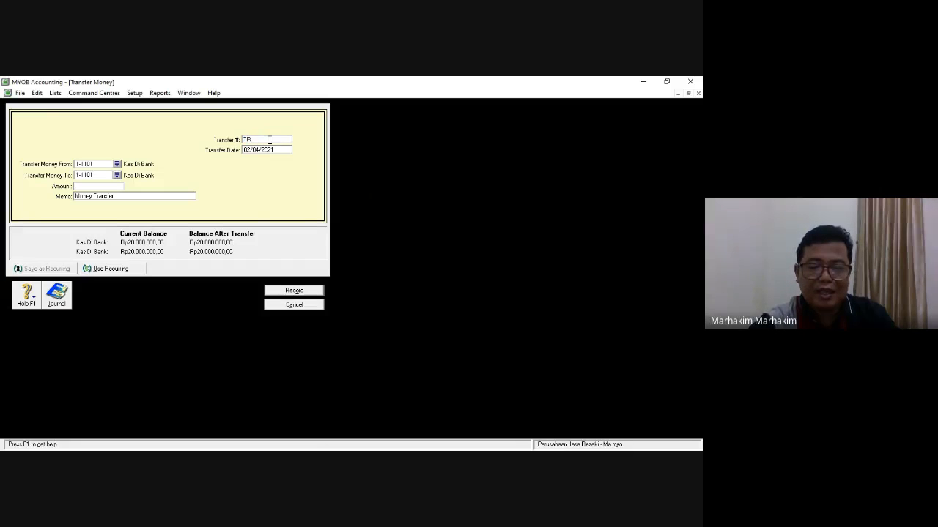
text(0000)
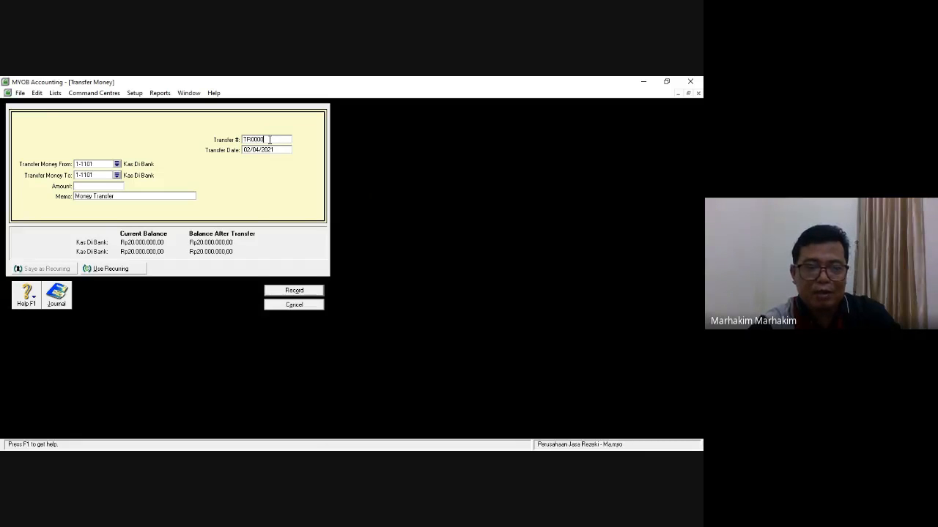
text(1)
click(274, 150)
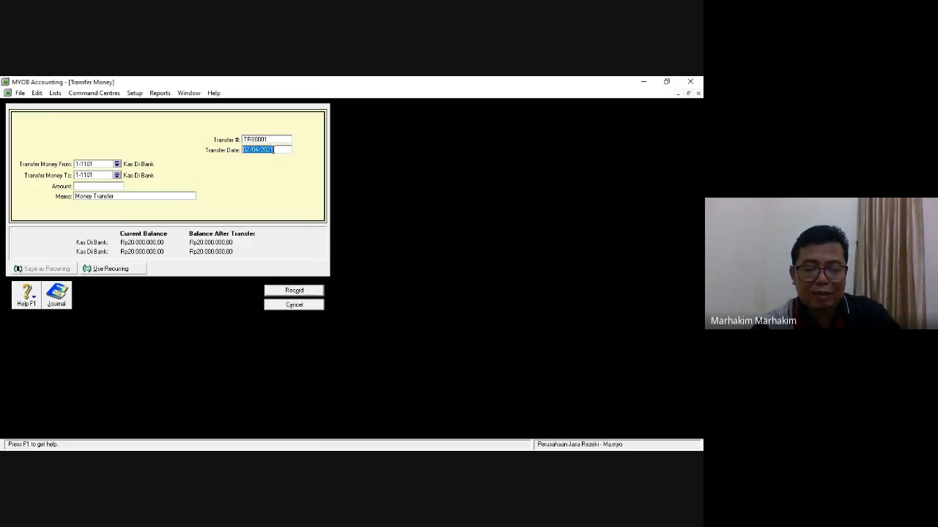
text(3/)
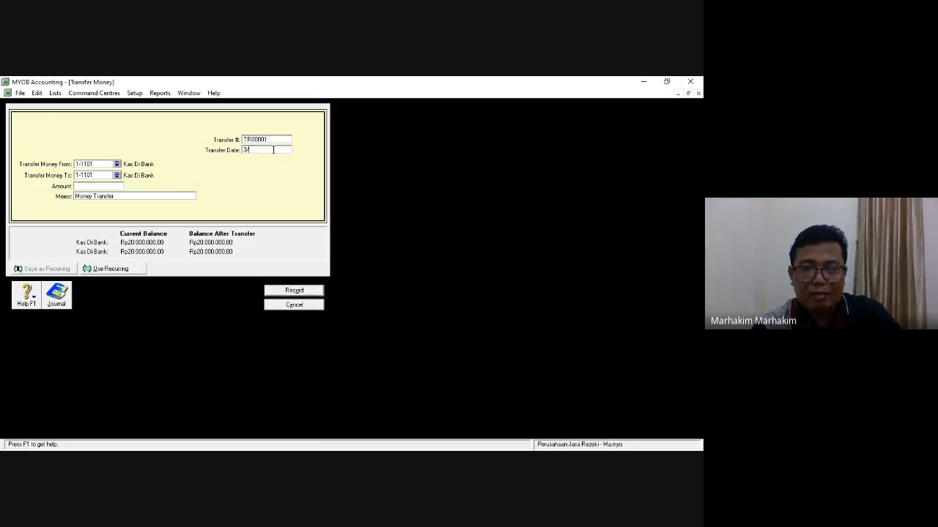
text(11/2017)
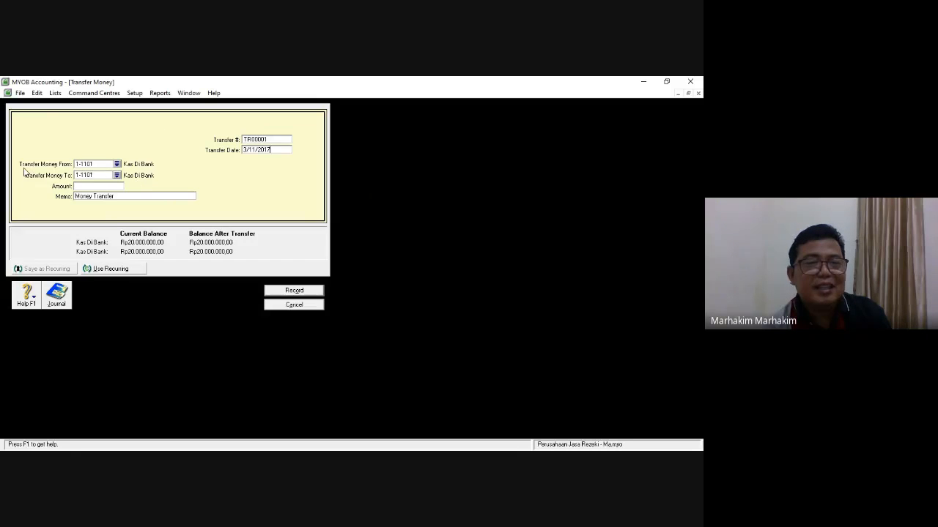
Set transfer TR00001 to move money from 1-1102 Kas Ditangan to 1-1101 Kas Di Bank
click(116, 164)
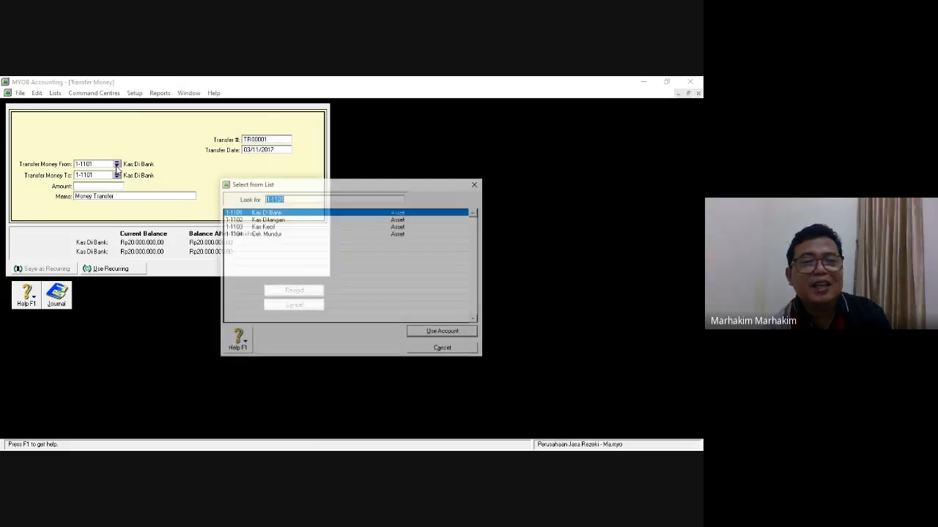
double_click(265, 219)
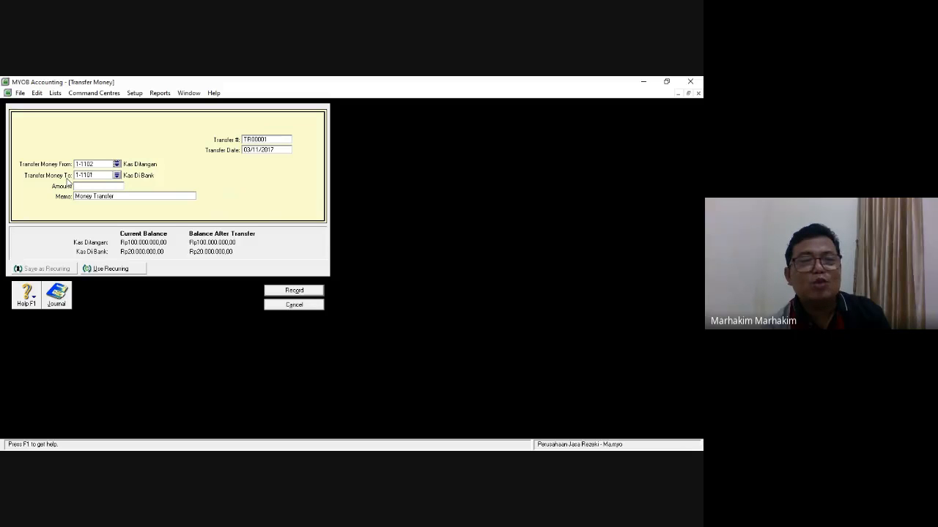
click(116, 175)
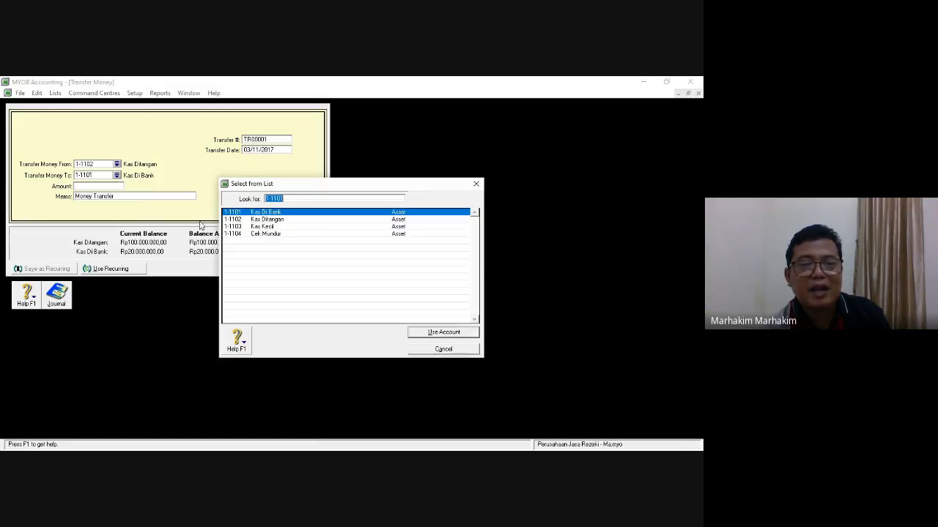
double_click(271, 213)
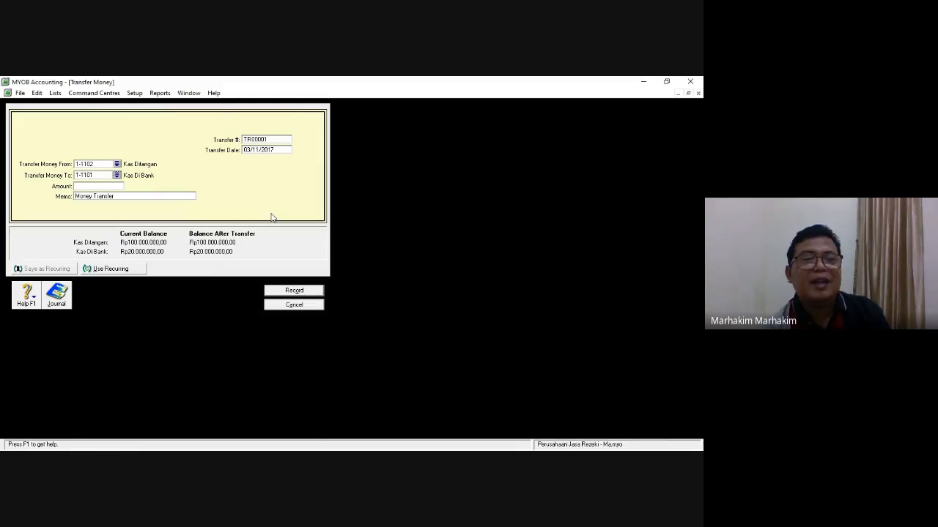
Set the transfer amount to Rp100.000.000 and its memo to "Setoran Uang ke Bank"
click(110, 188)
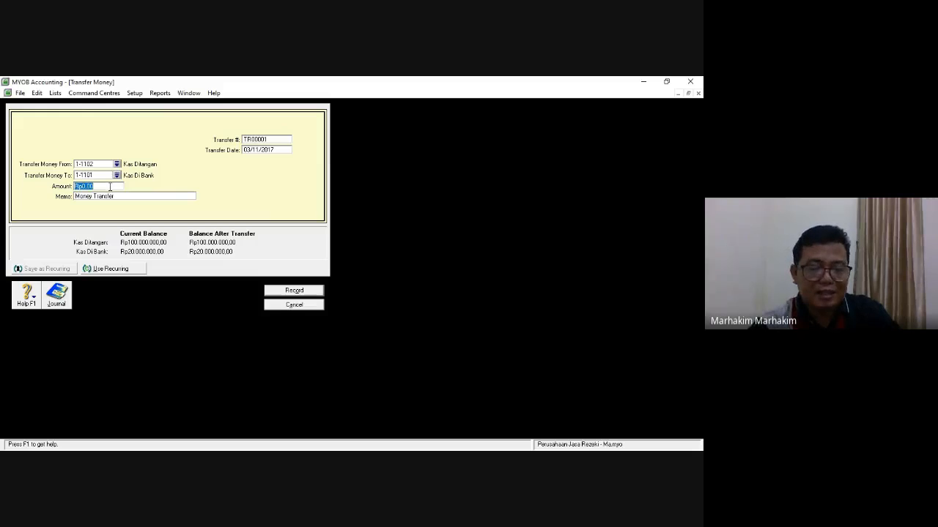
text(100000000)
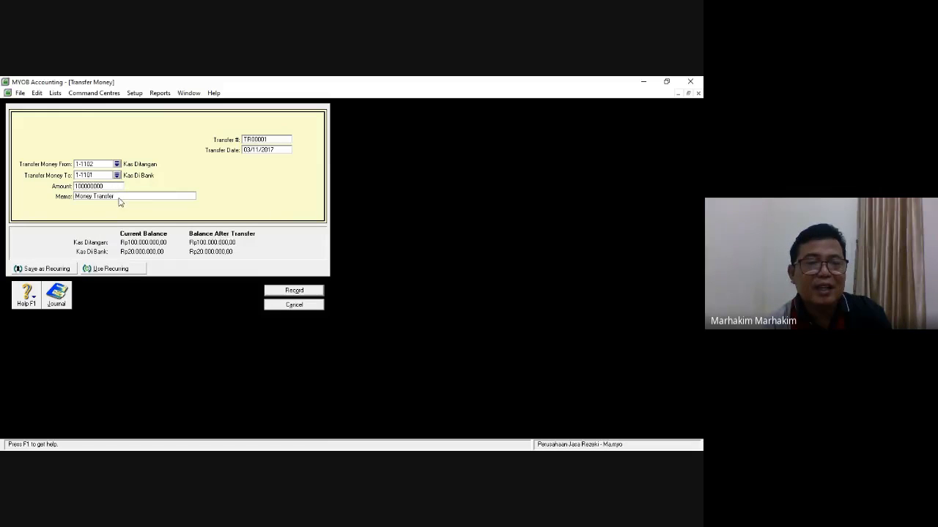
key(Tab)
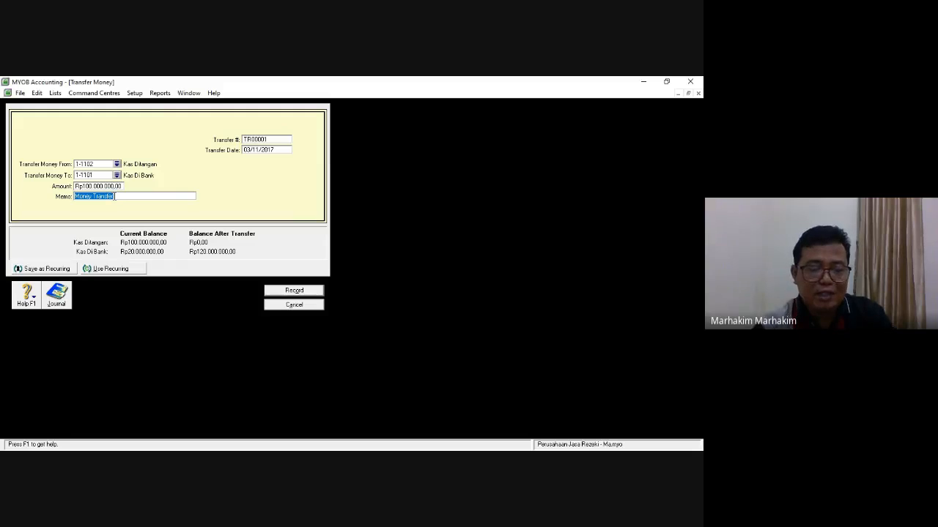
text(Set)
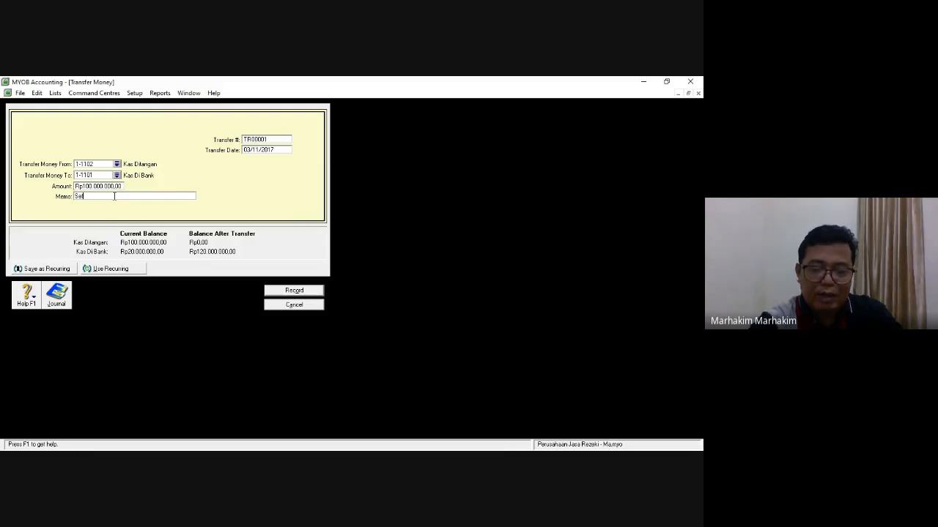
text(oran )
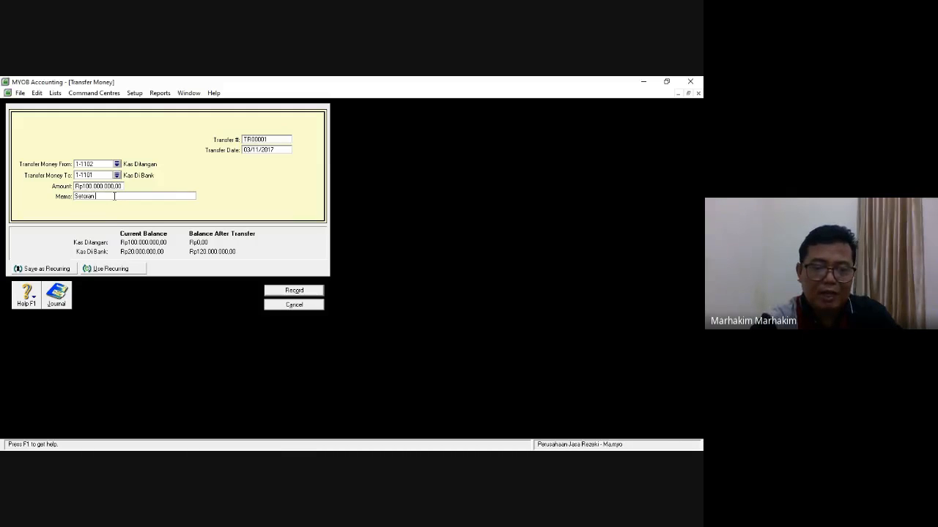
text(Uang k)
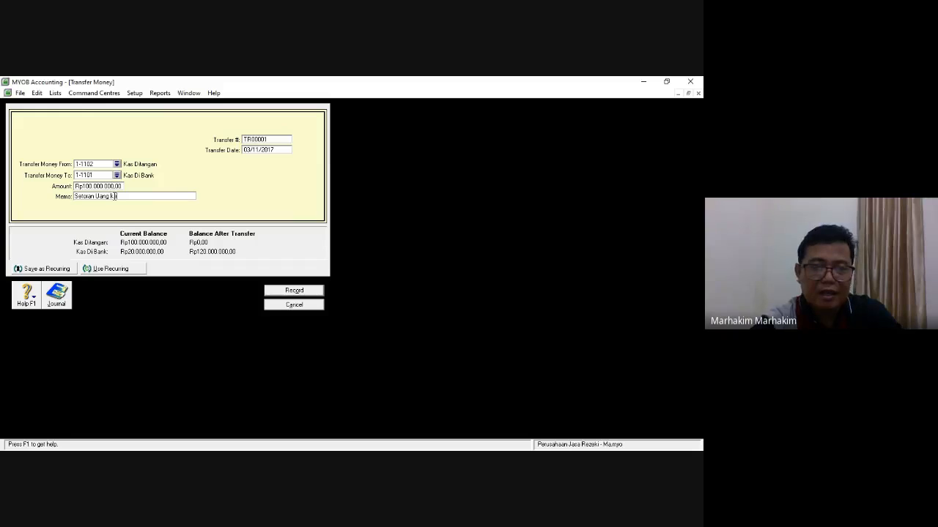
text(e Bank)
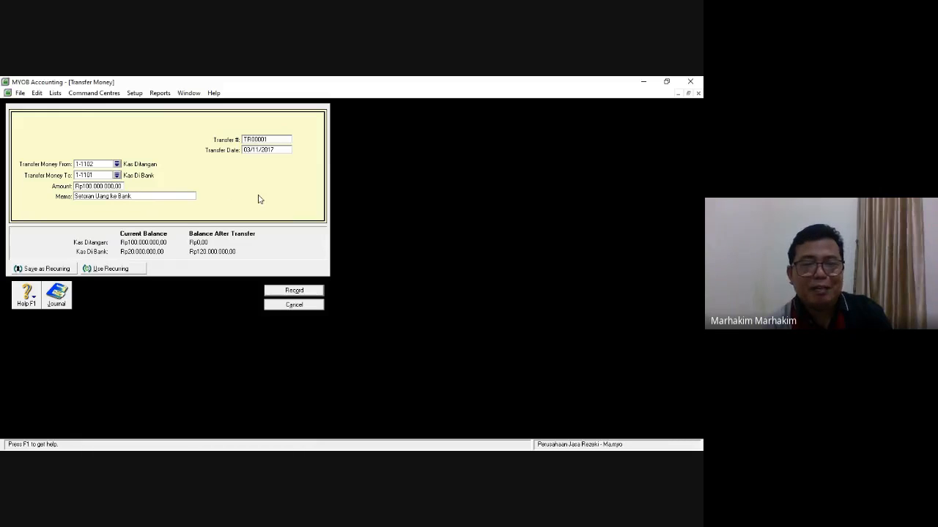
Review the recap of transfer TR00001's debit and credit lines and record the transfer
key(ctrl+r)
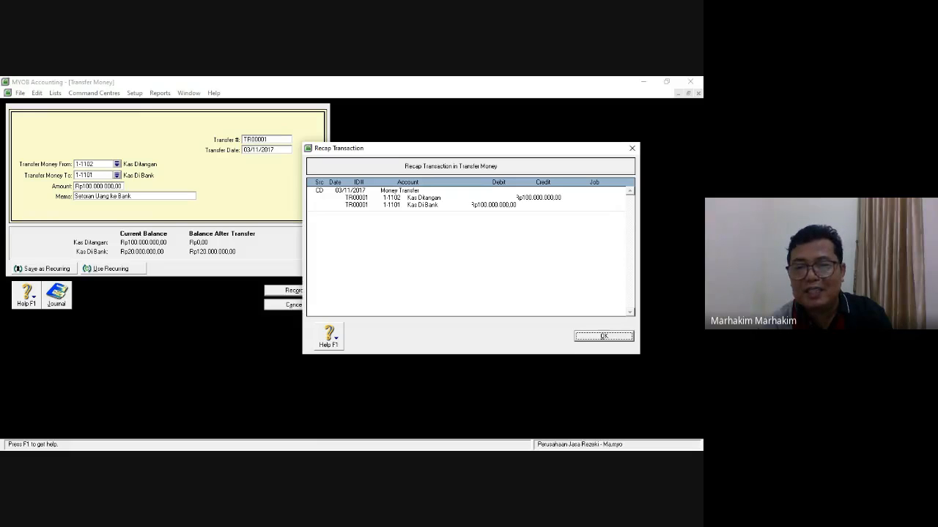
key(Return)
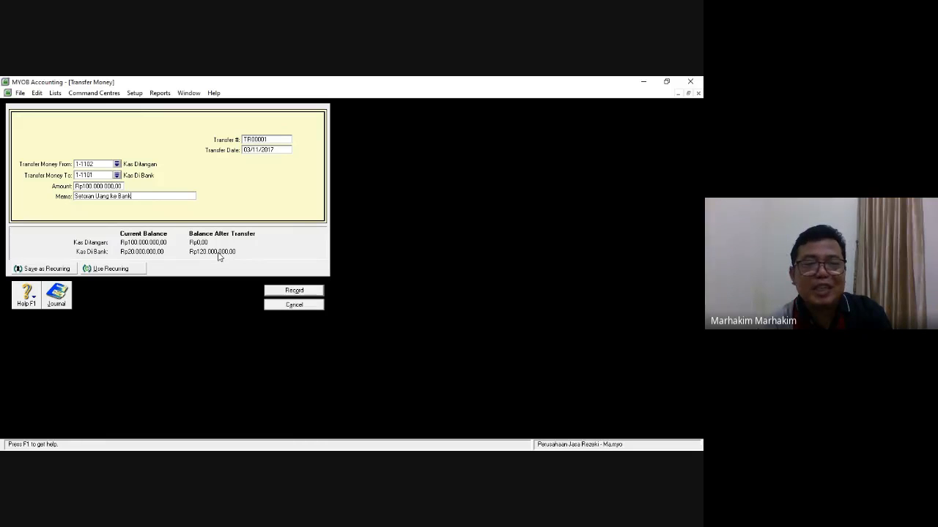
click(296, 291)
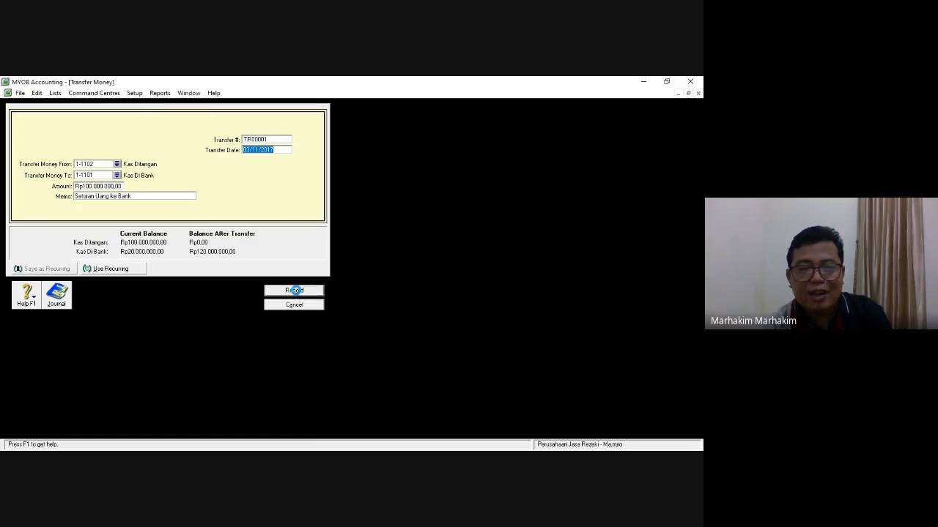
Check the disbursement and general entries in the transaction journal, and leave the money transfer window
click(58, 299)
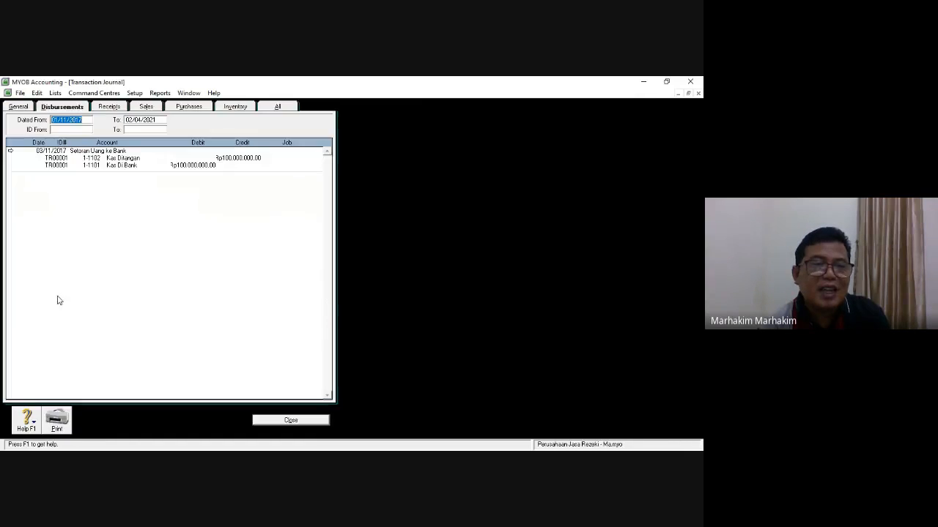
click(54, 110)
click(16, 109)
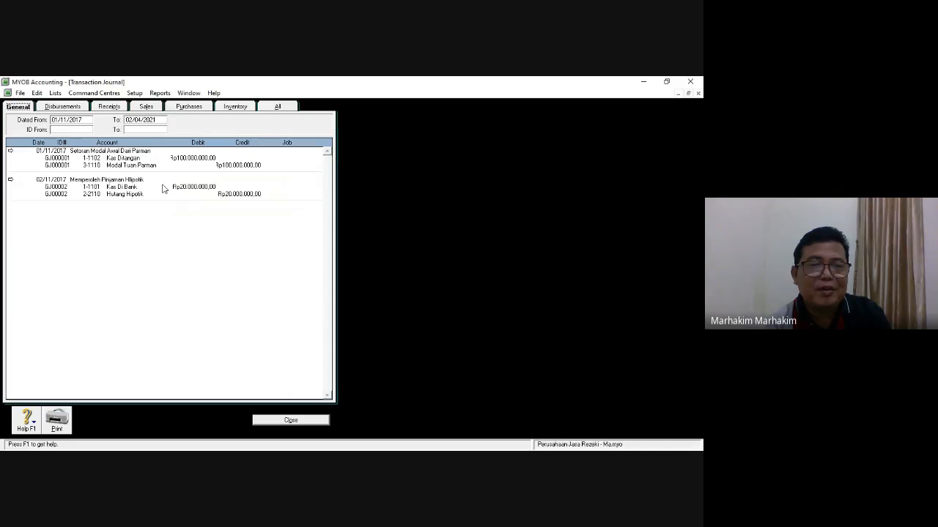
click(70, 106)
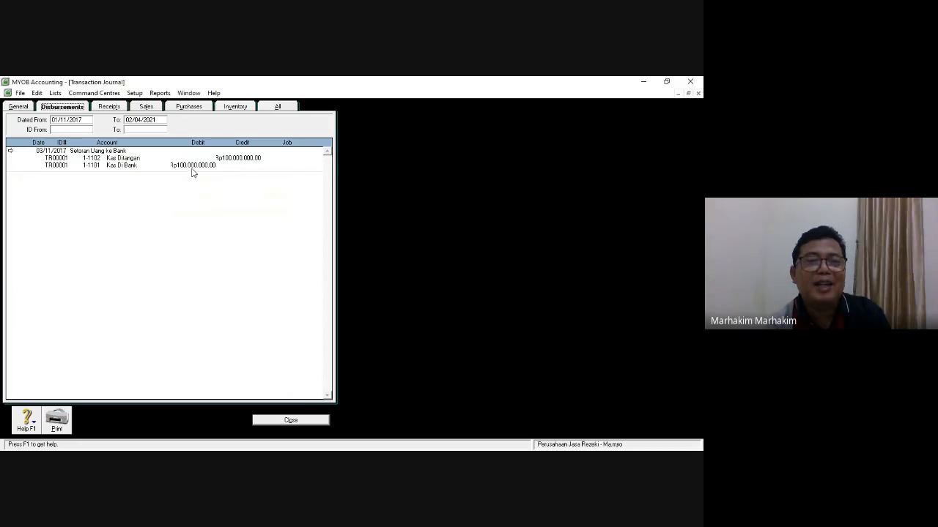
click(301, 420)
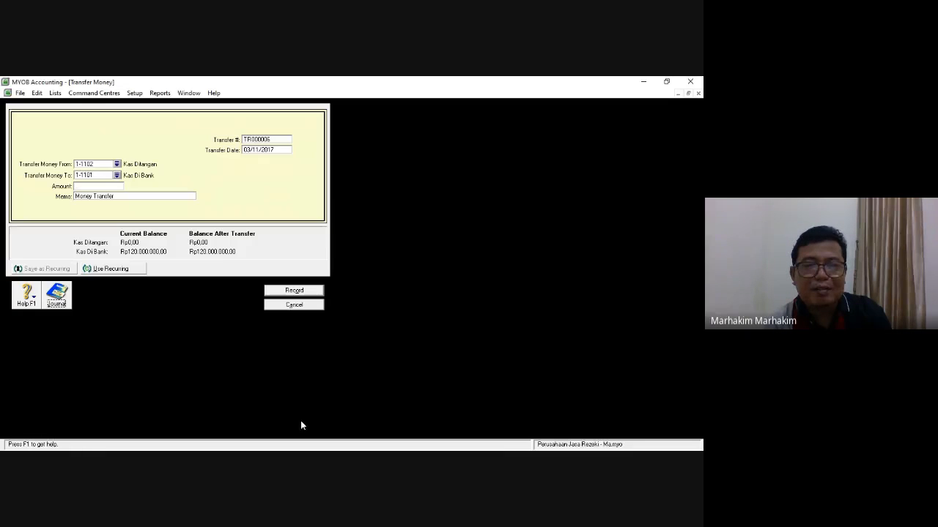
click(301, 308)
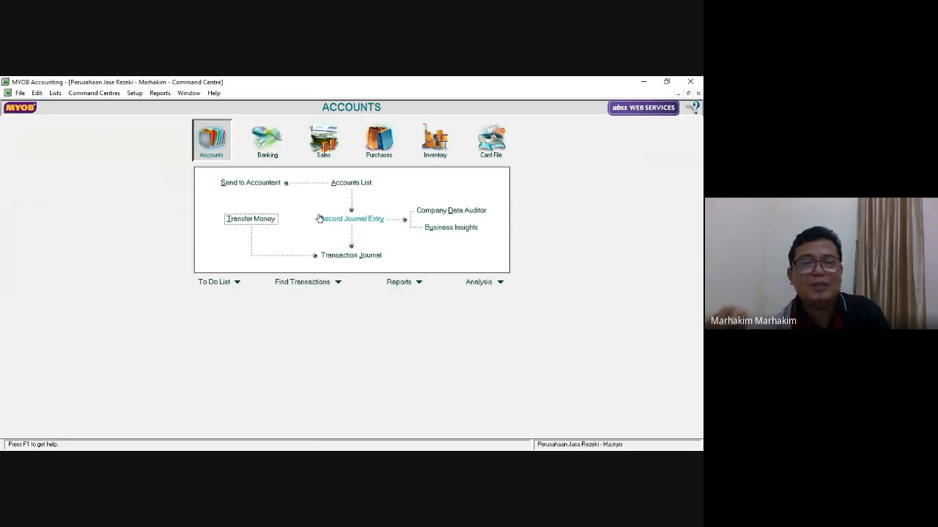
Start a new money transfer numbered TR000002 and set its date to 04/11/2017
click(250, 221)
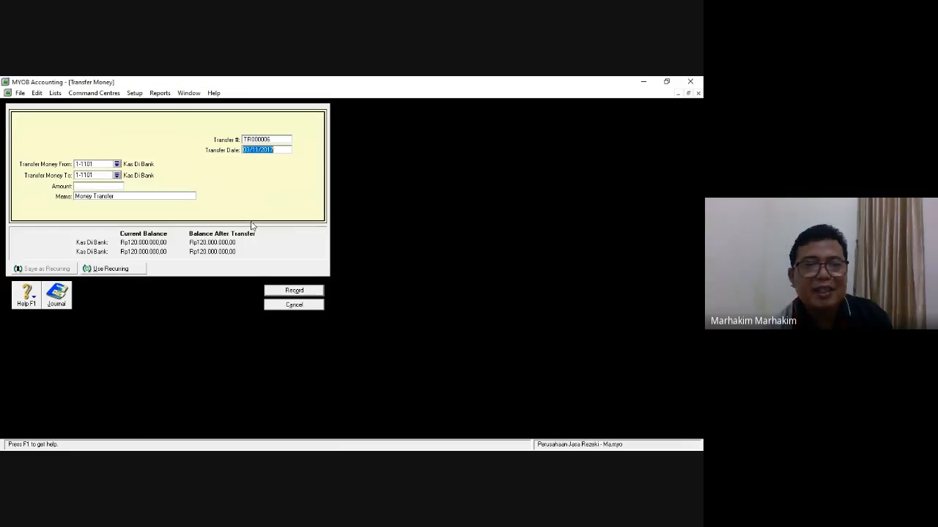
click(267, 137)
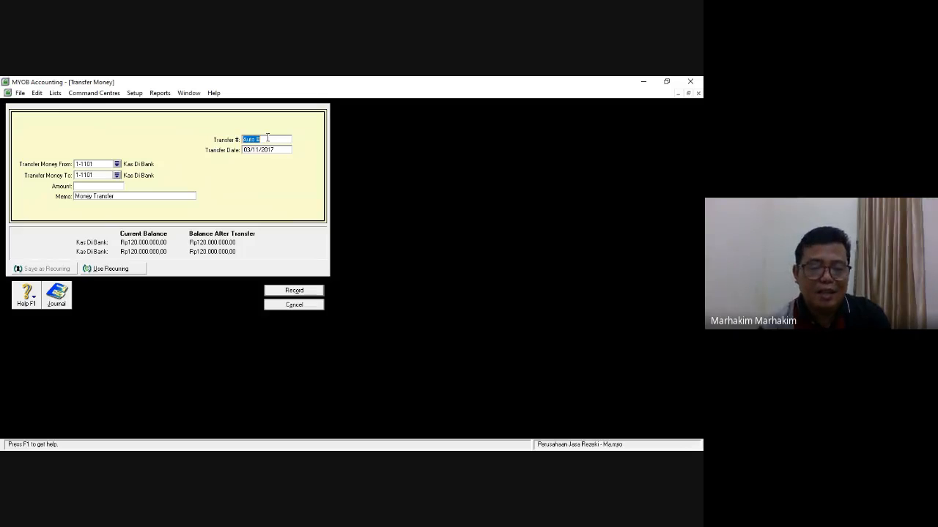
text(TR0)
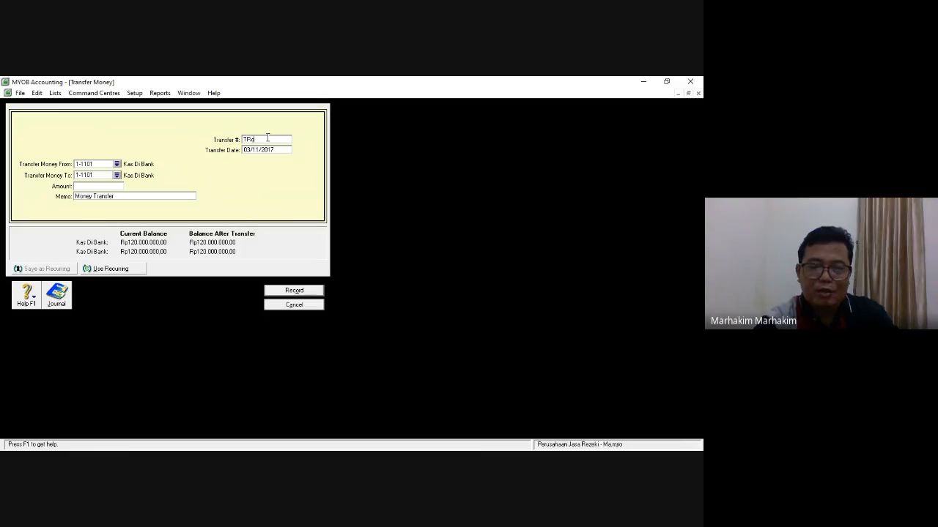
text(00001)
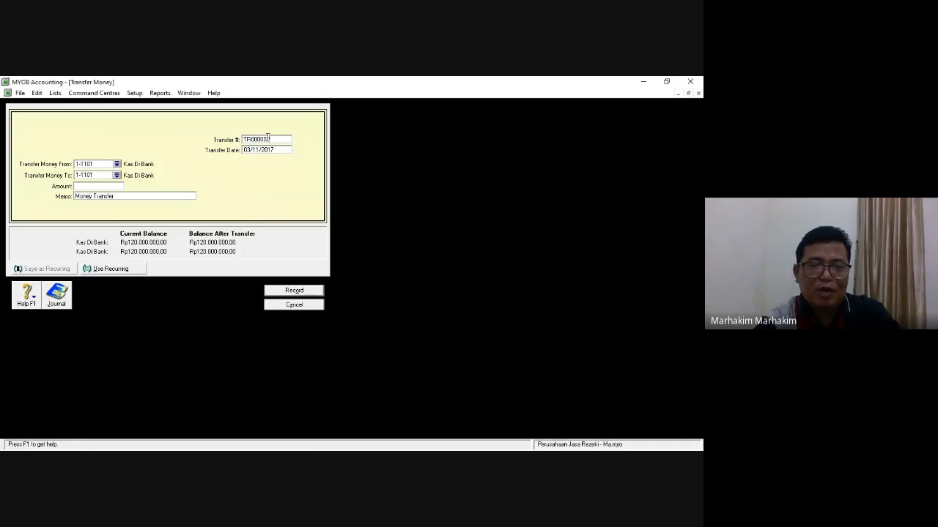
click(247, 152)
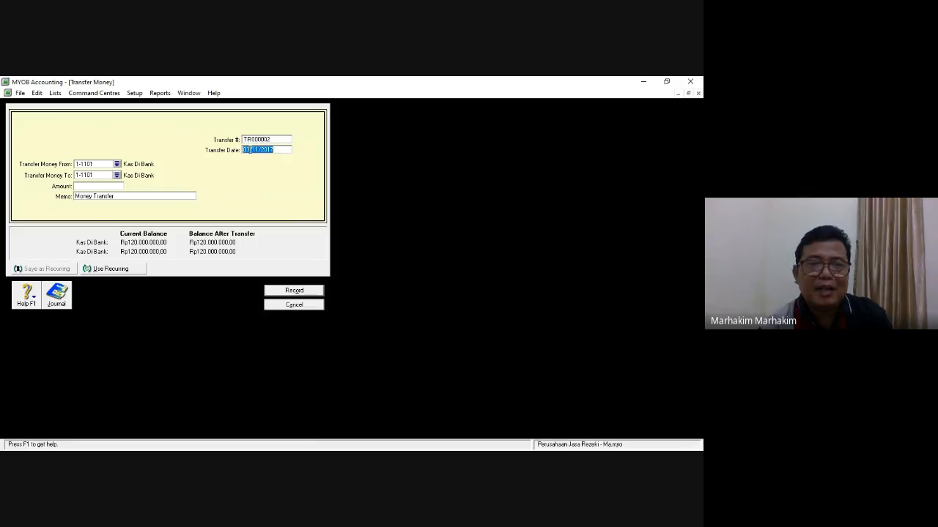
click(250, 150)
key(BackSpace)
text(4)
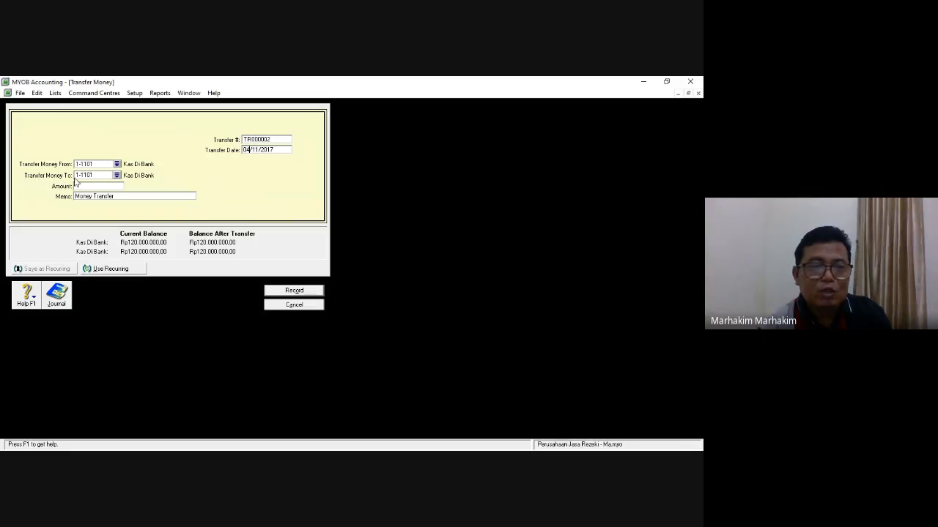
Set transfer TR000002's receiving account to 1-1103 Kas Kecil and its amount to Rp10.000.000
click(117, 176)
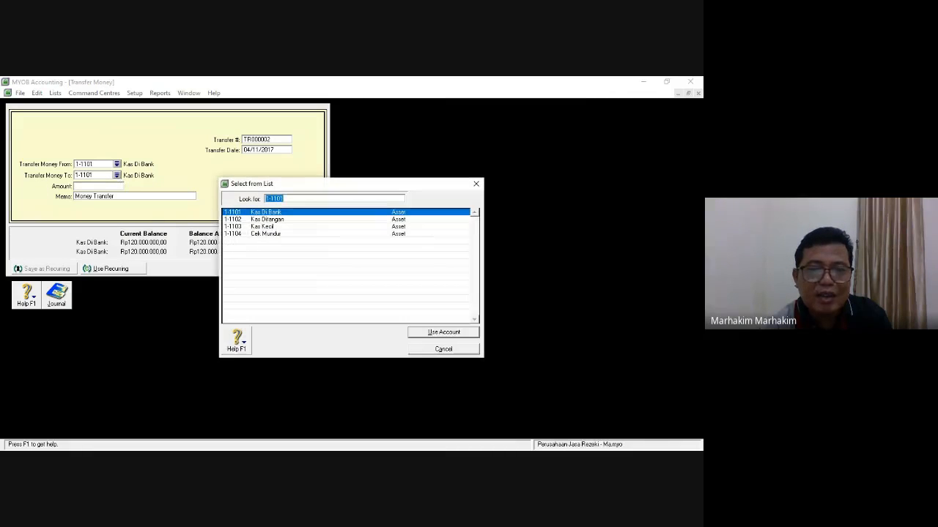
double_click(252, 226)
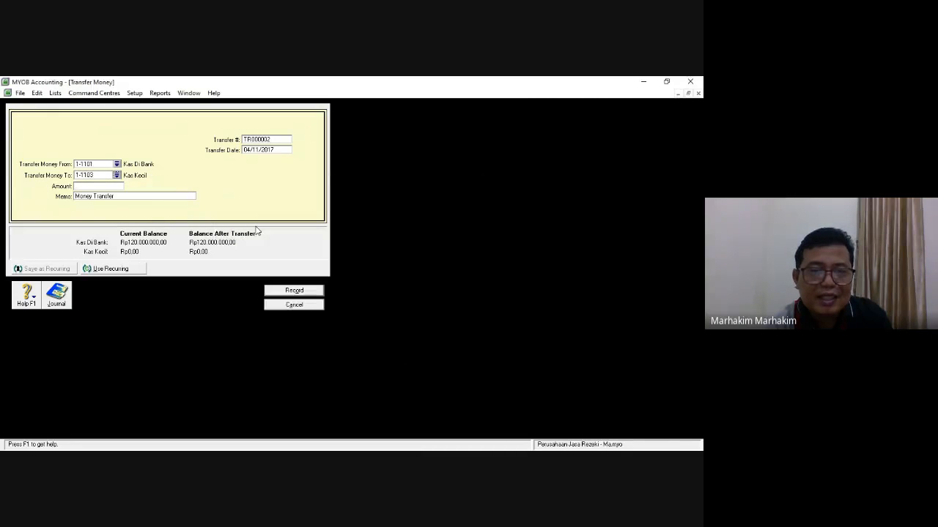
click(107, 187)
text(10.000.)
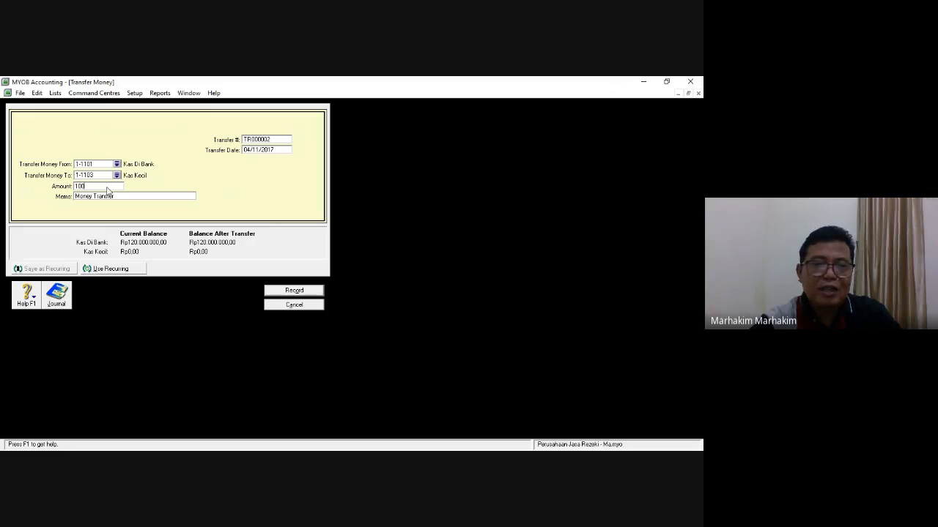
text(00000)
Set the transfer's memo to "Membentuk kas Kecil dengan Cek"
click(115, 196)
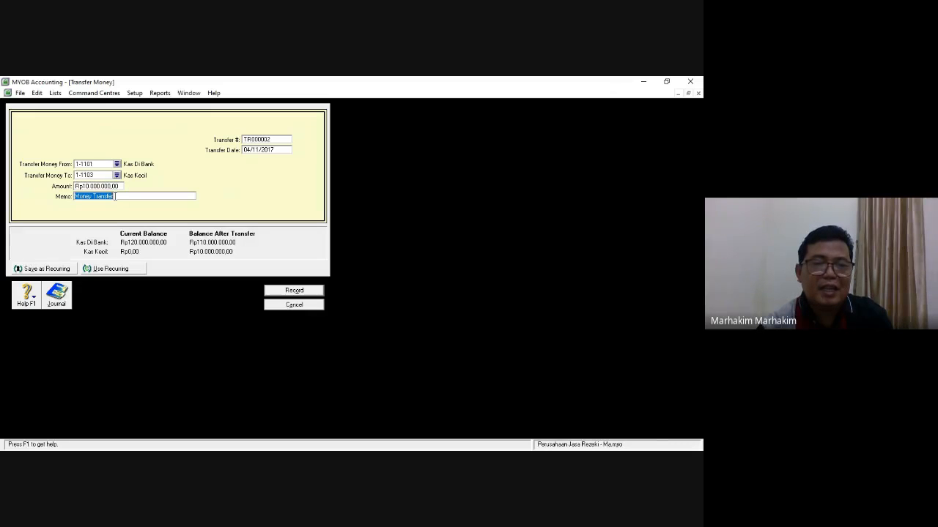
text(Mem)
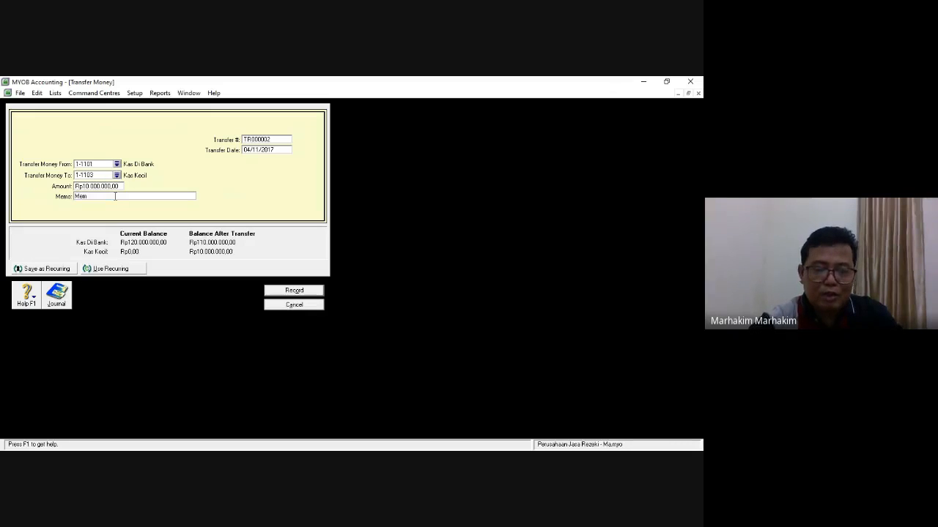
text(bentuk Kas)
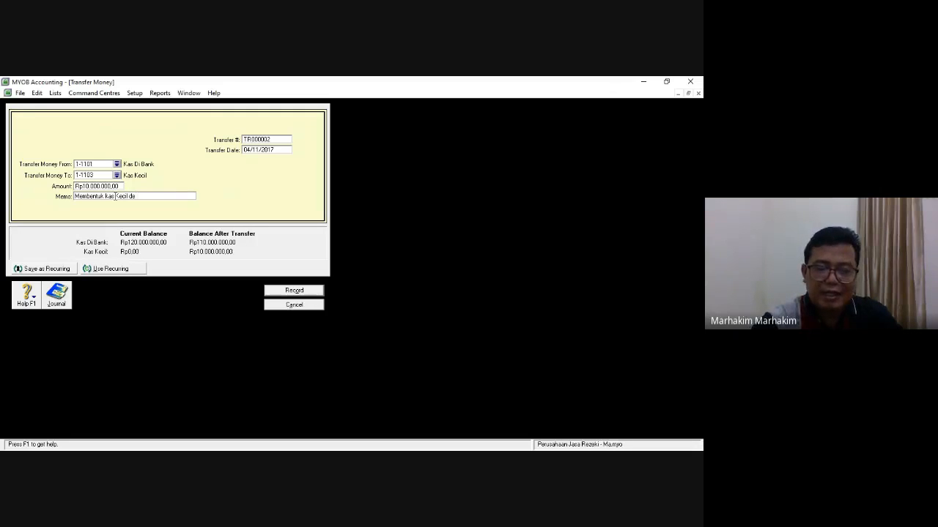
text(Kecil dengan )
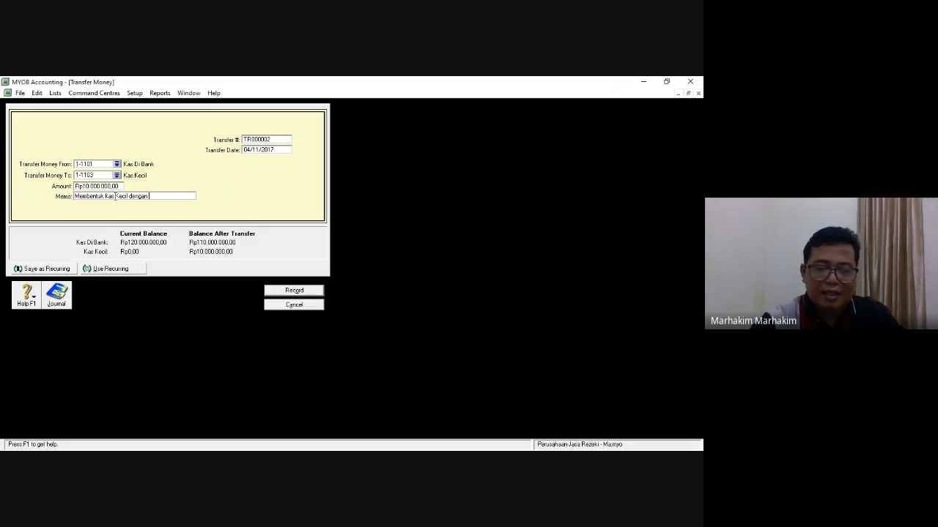
text(Cek)
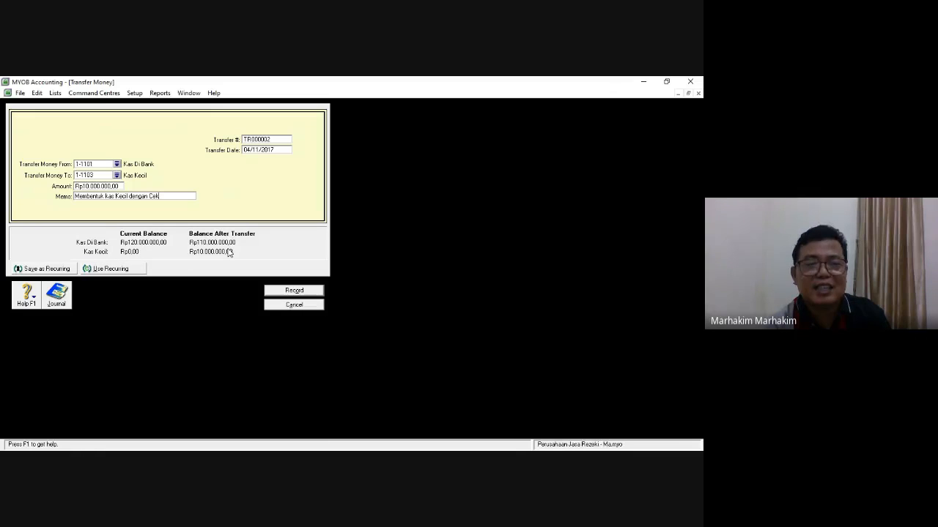
Review the recap of transfer TR000002's debit and credit lines and record the transfer
key(ctrl+r)
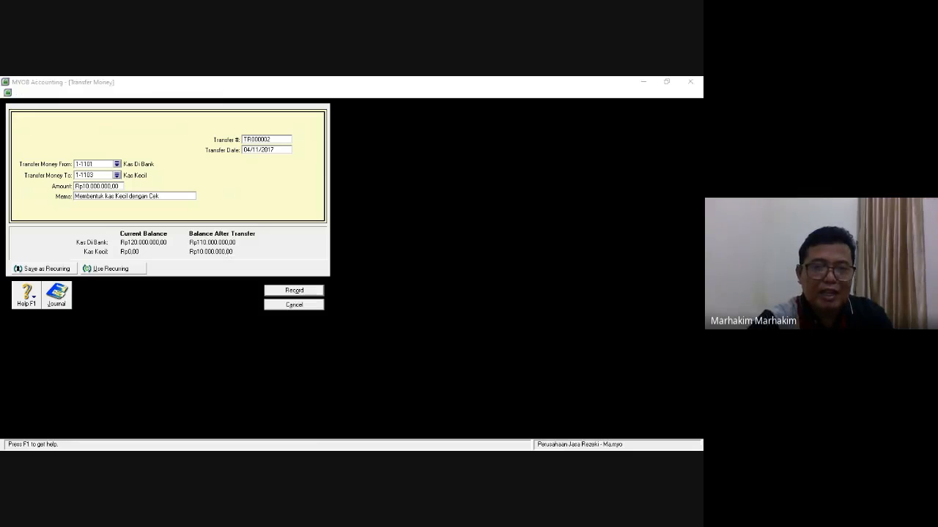
drag(433, 167, 515, 147)
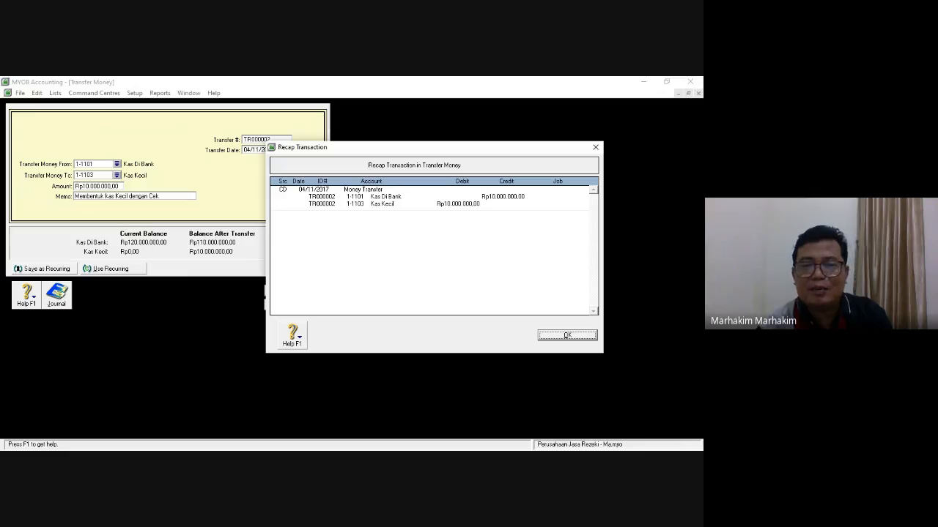
click(561, 337)
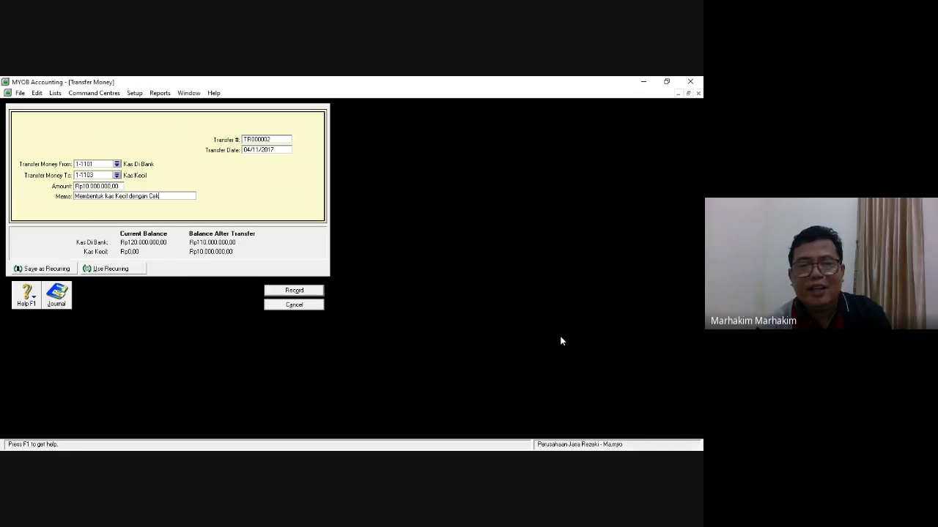
click(299, 293)
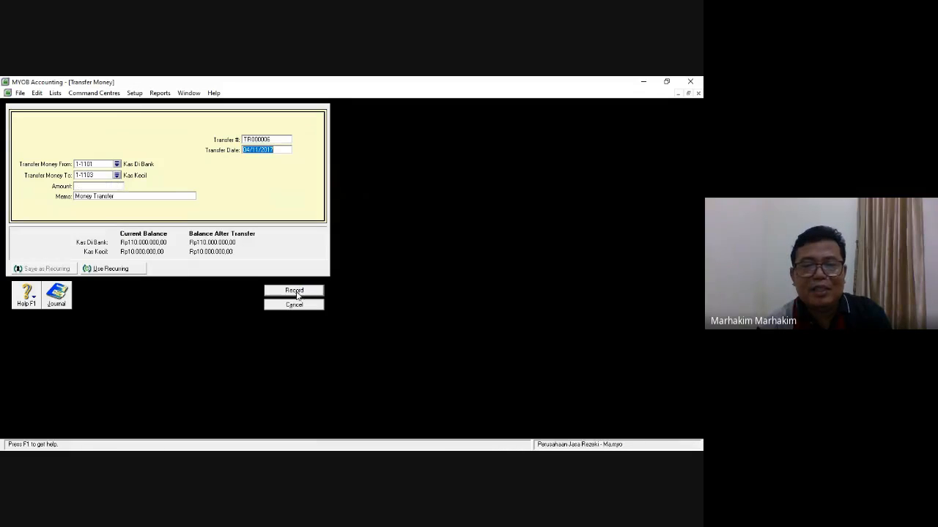
Check the petty cash transfer among the disbursement entries, review the general entries, and leave the money transfer window
click(65, 298)
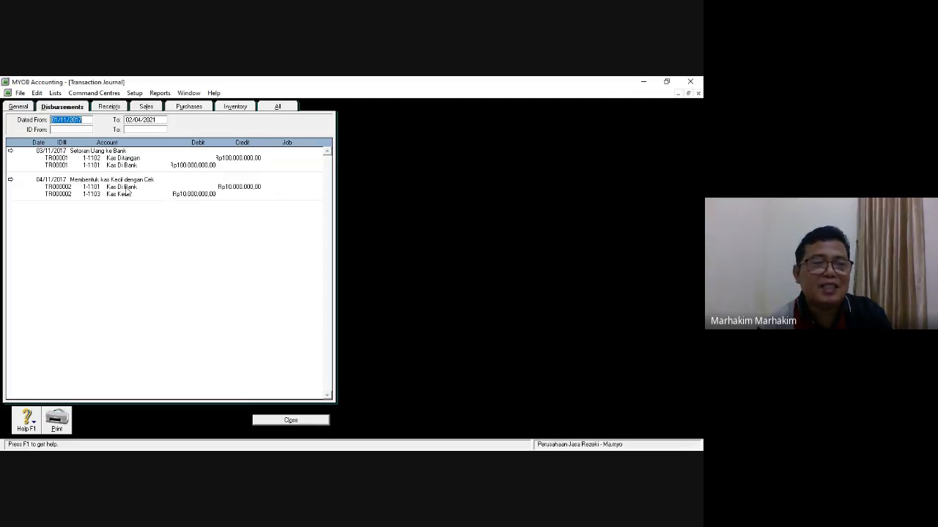
click(16, 109)
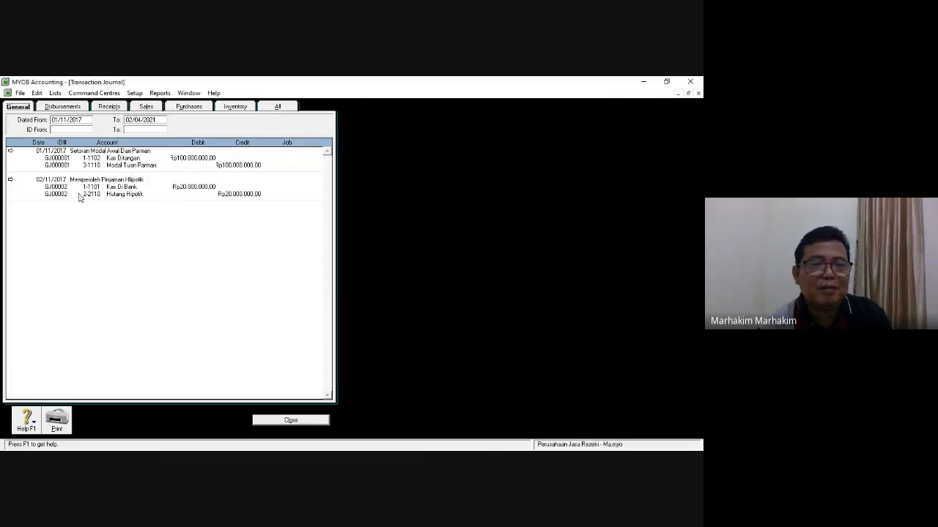
click(312, 423)
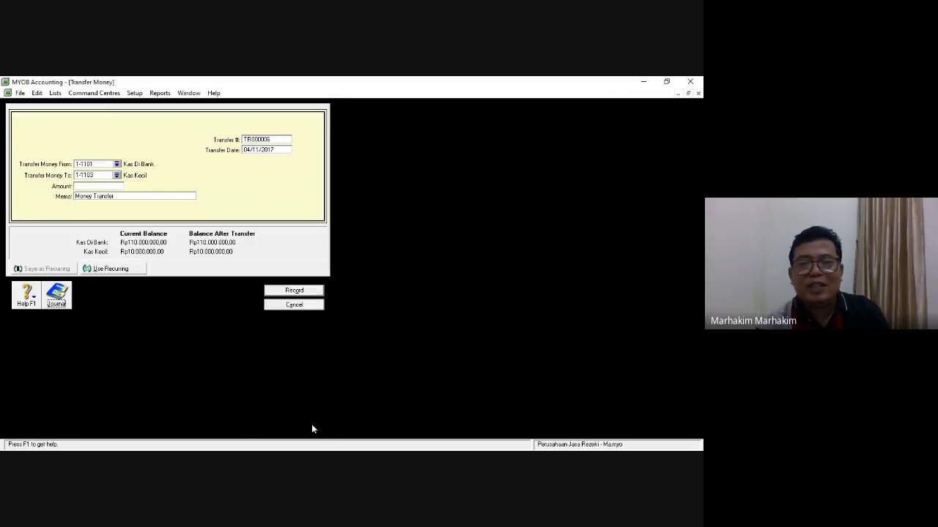
click(285, 308)
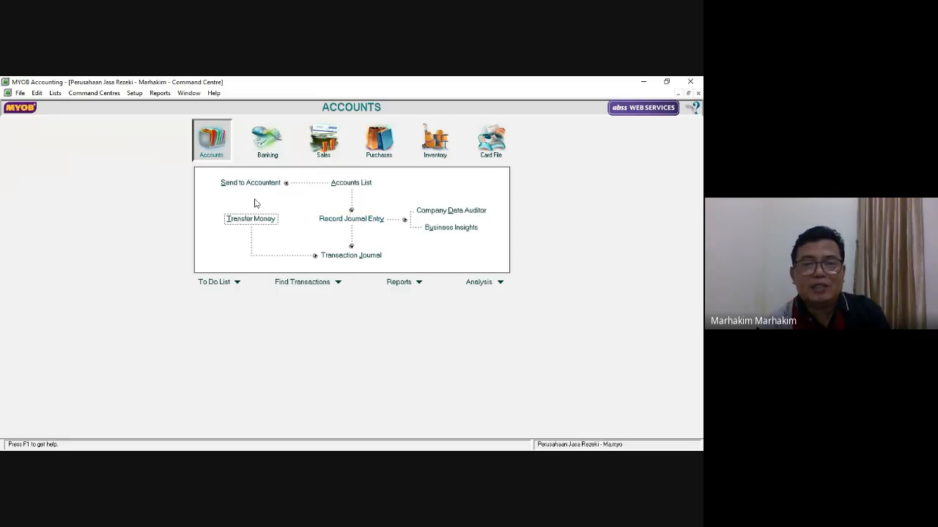
Compare the general and disbursement entries in the transaction journal, close it, and switch to the web browser
click(341, 255)
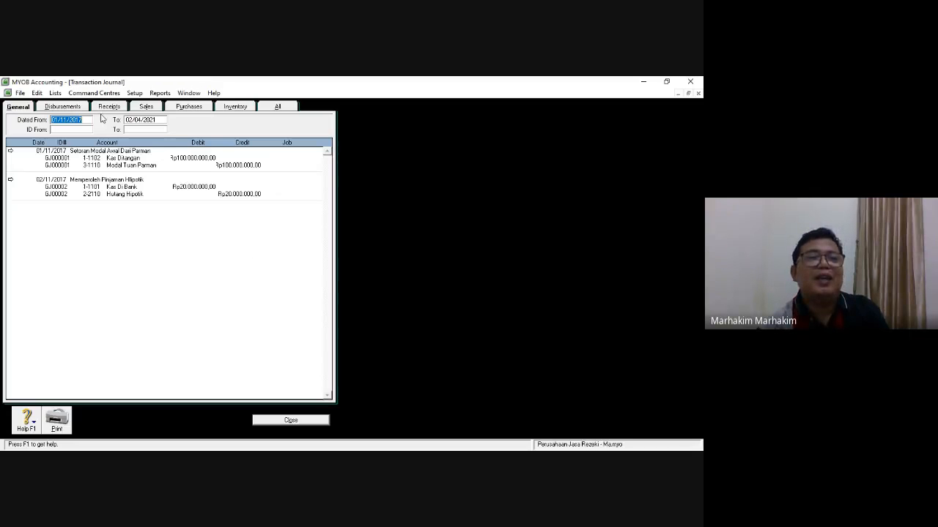
click(70, 108)
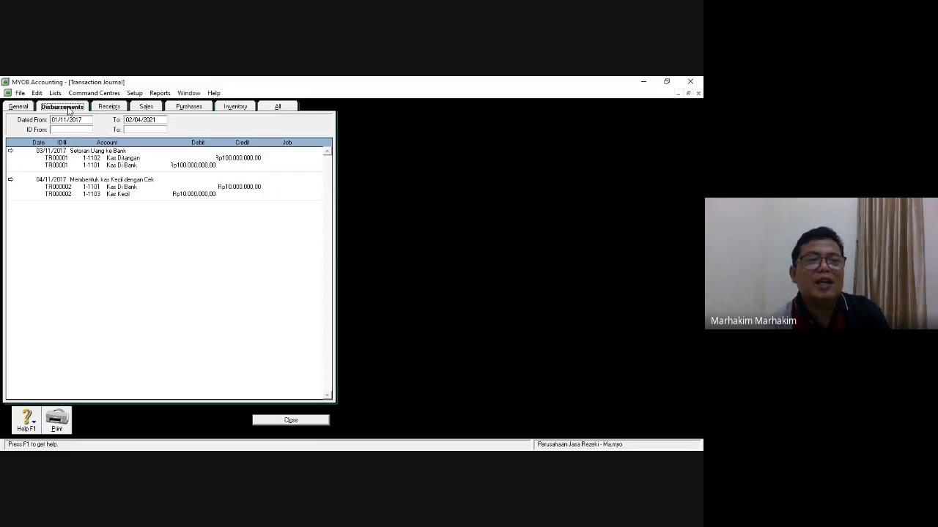
click(25, 108)
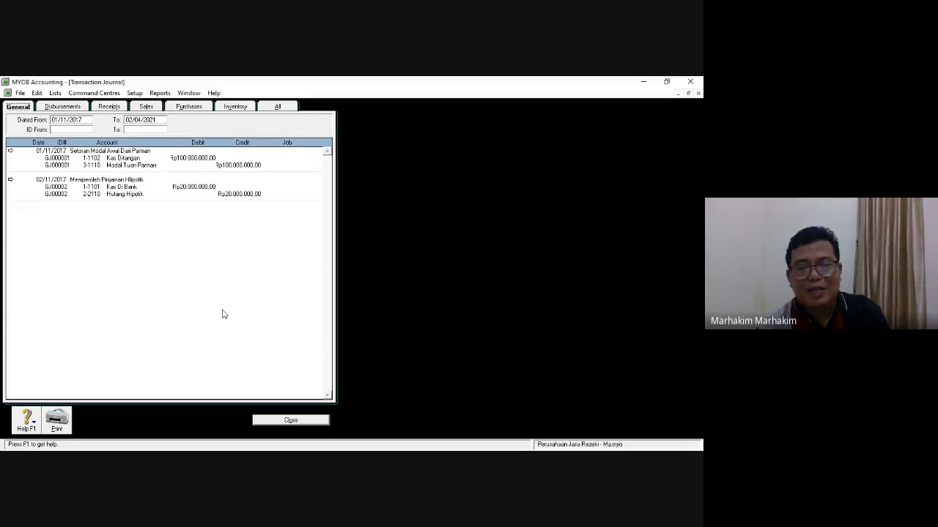
click(290, 420)
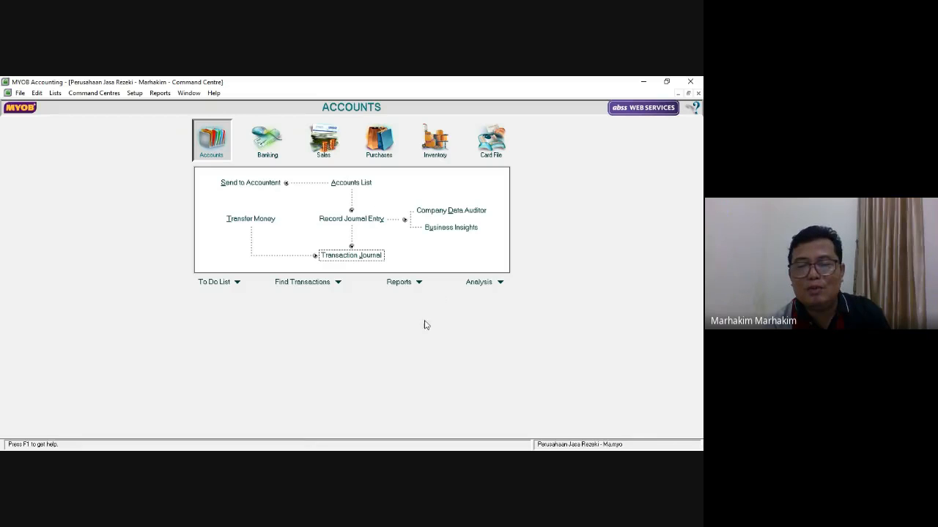
click(462, 460)
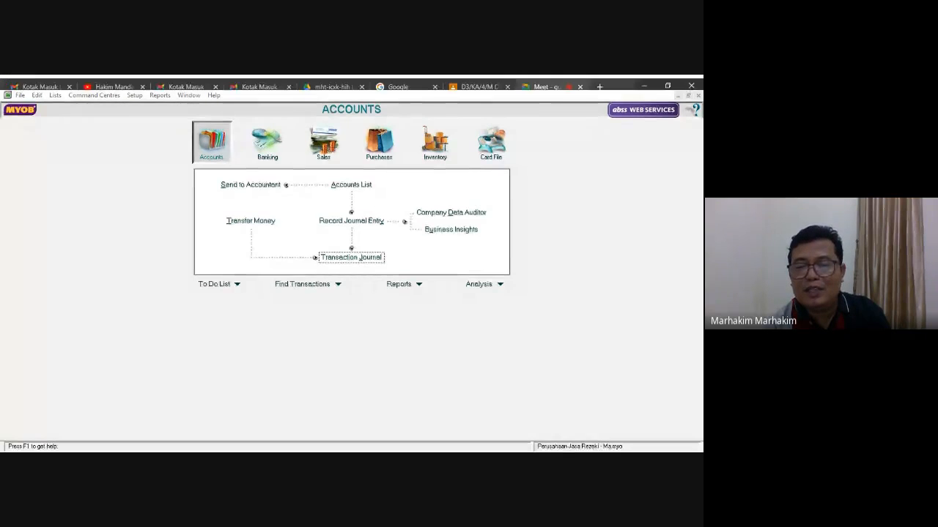